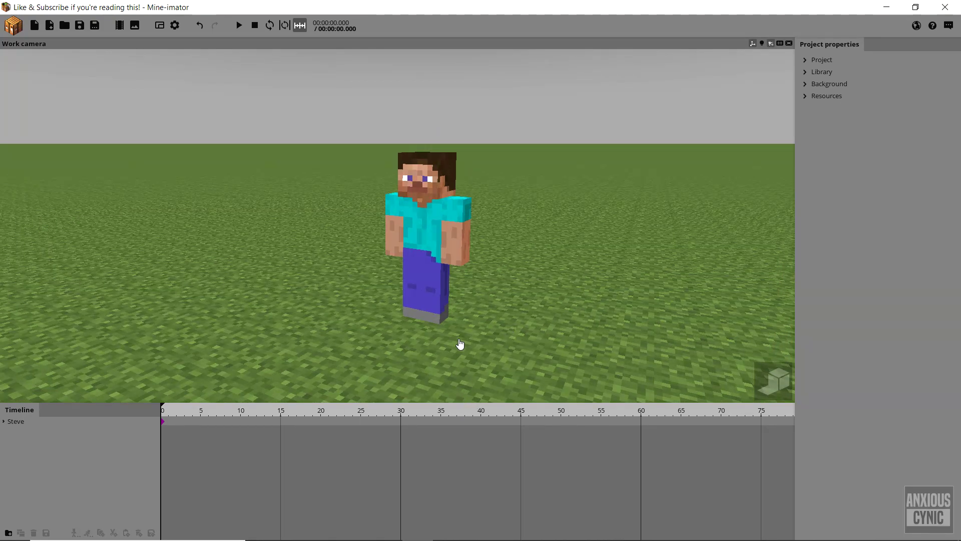
Select Steve and add a second keyframe for him at frame 90.
scroll(457, 339, up, 3)
click(441, 413)
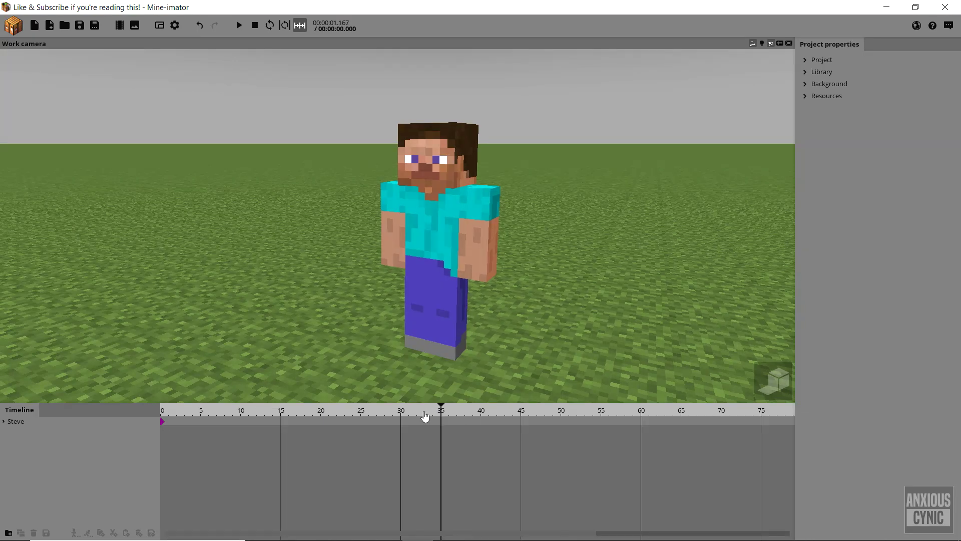
scroll(425, 416, down, 3)
drag(223, 414, 86, 429)
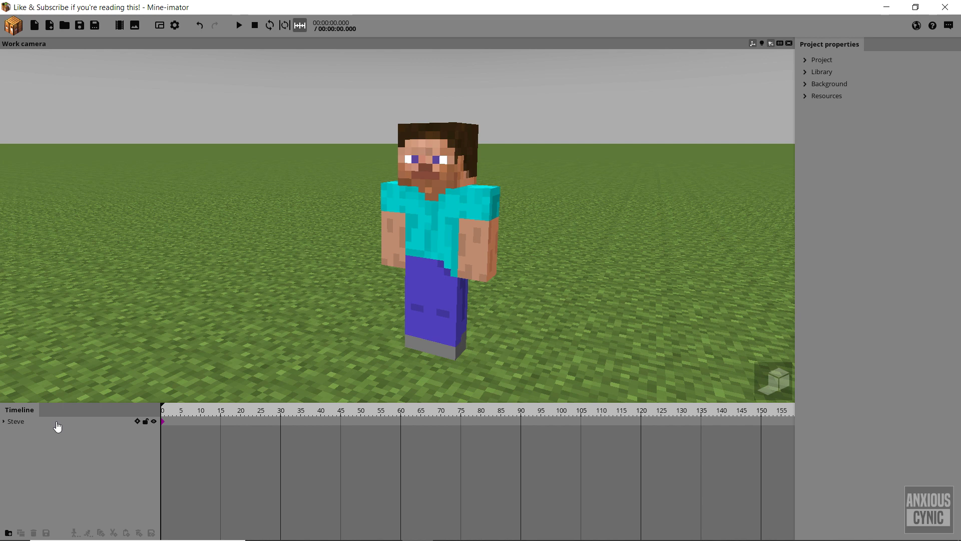
click(58, 426)
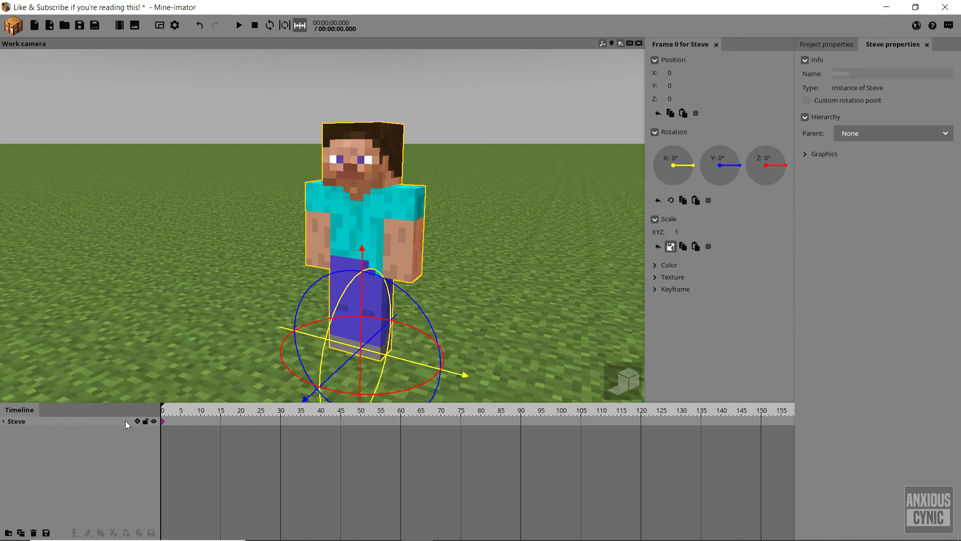
click(522, 423)
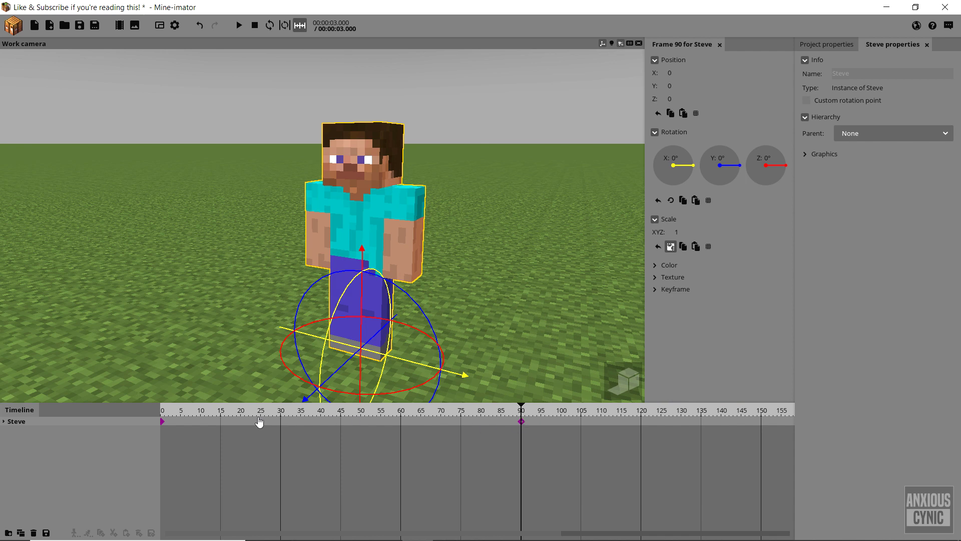
Generate a walk cycle between Steve's keyframes at frames 0 and 90, then expand the Steve and Body tracks.
click(163, 424)
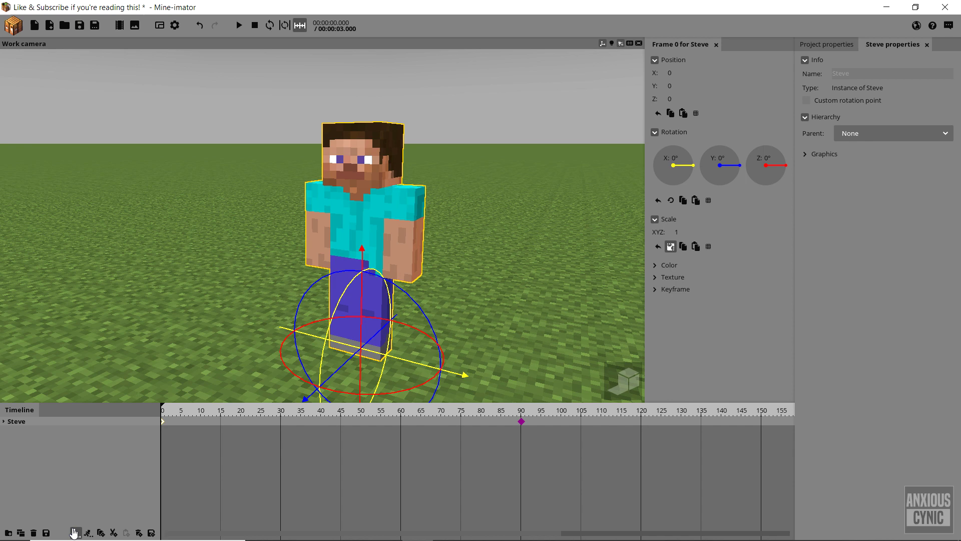
click(75, 531)
click(129, 486)
click(4, 422)
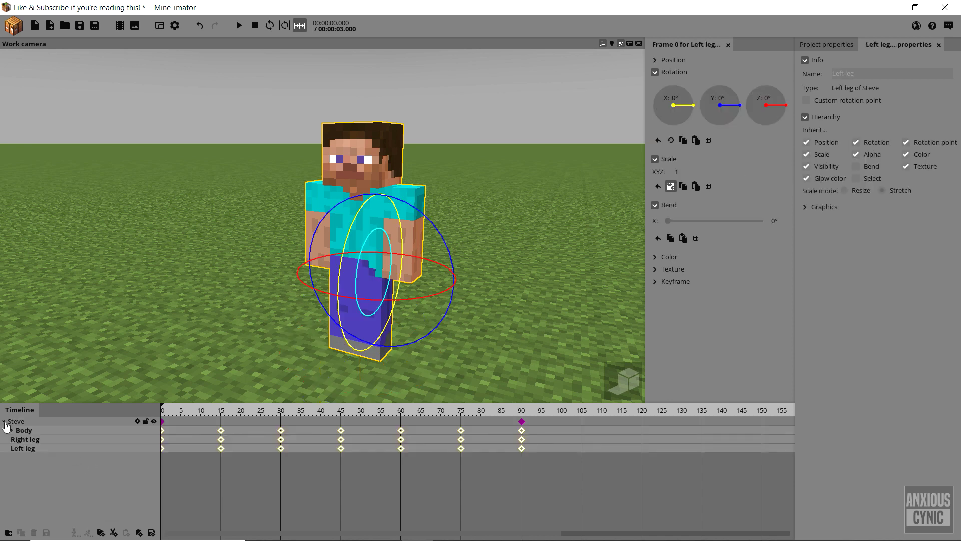
click(12, 431)
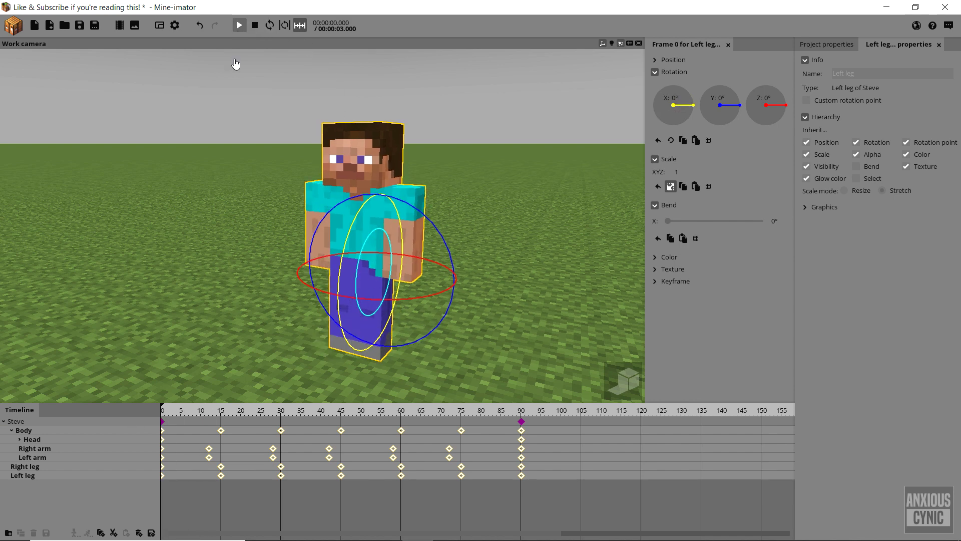
Deselect everything, preview the generated walk cycle and return playback to the start.
click(220, 193)
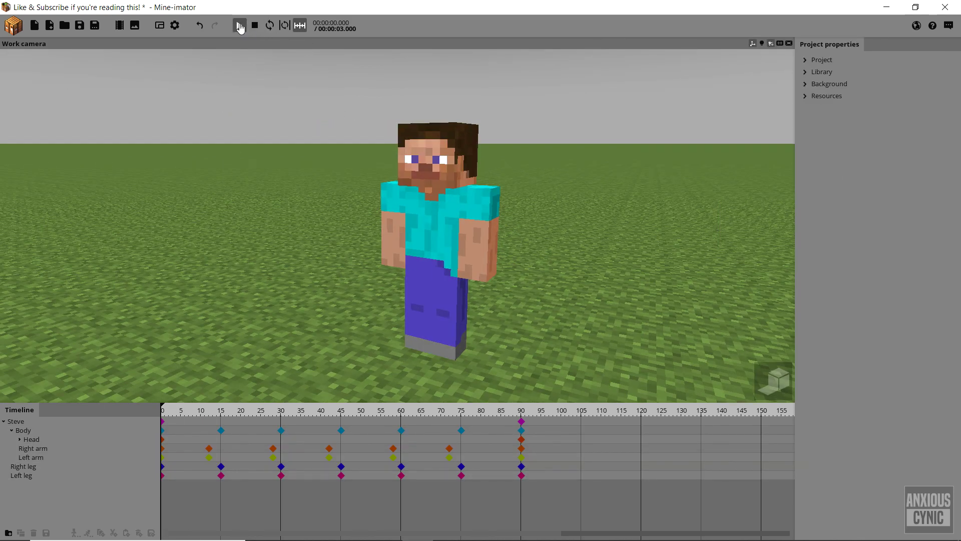
click(240, 26)
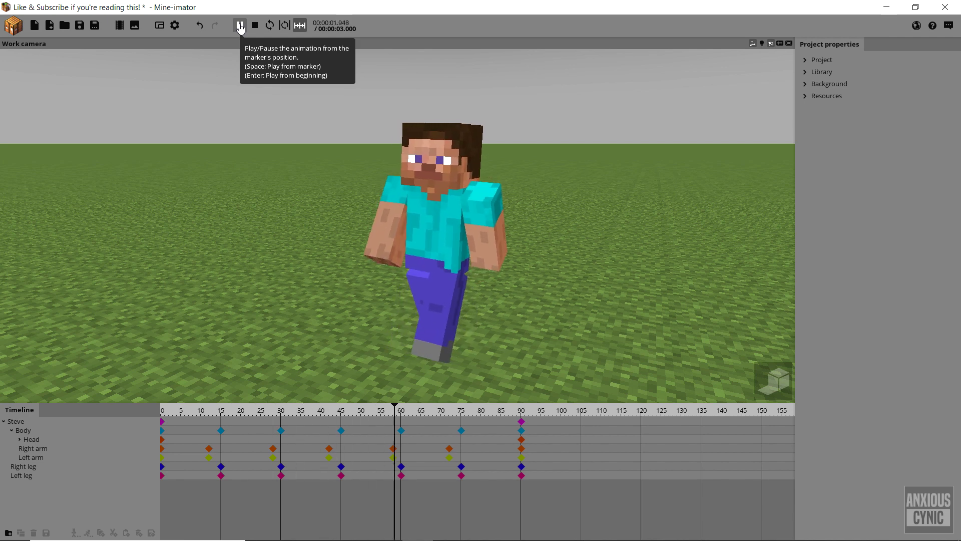
click(255, 29)
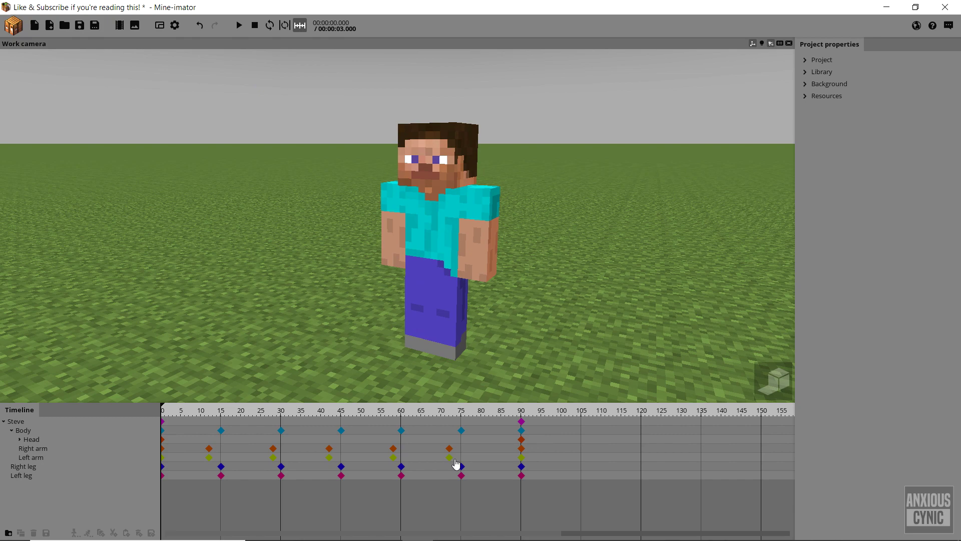
Apply the stepped instant transition to all of the walk cycle's body, head, arm and leg keyframes.
drag(532, 426, 159, 485)
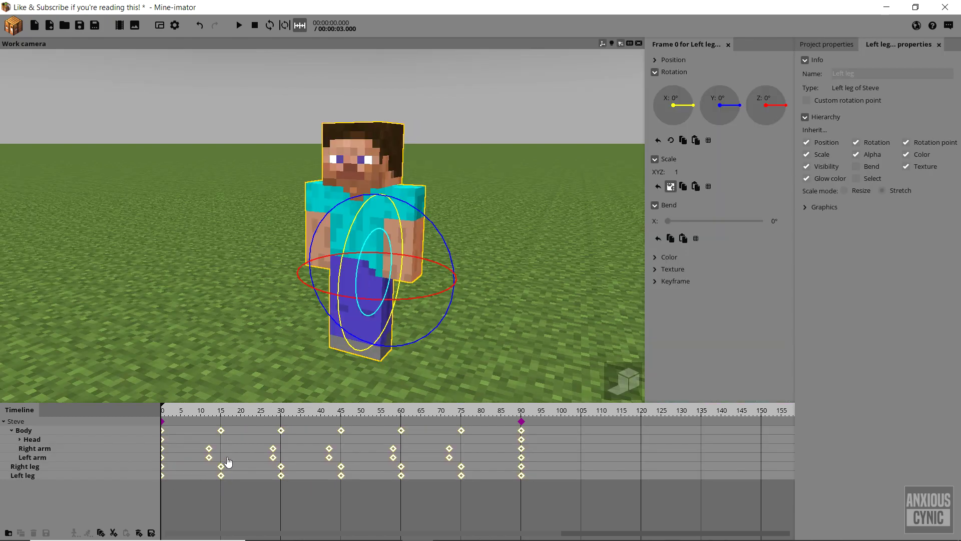
right_click(221, 433)
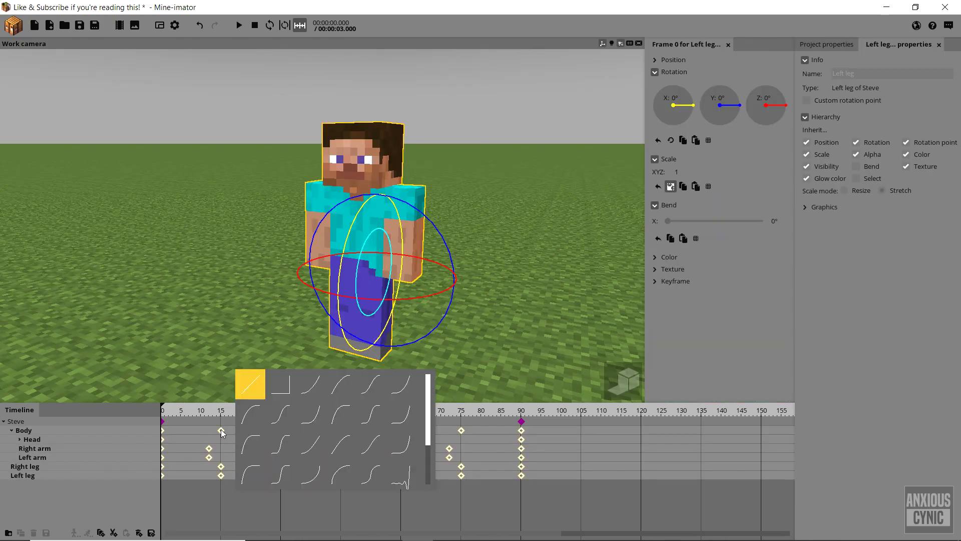
click(277, 387)
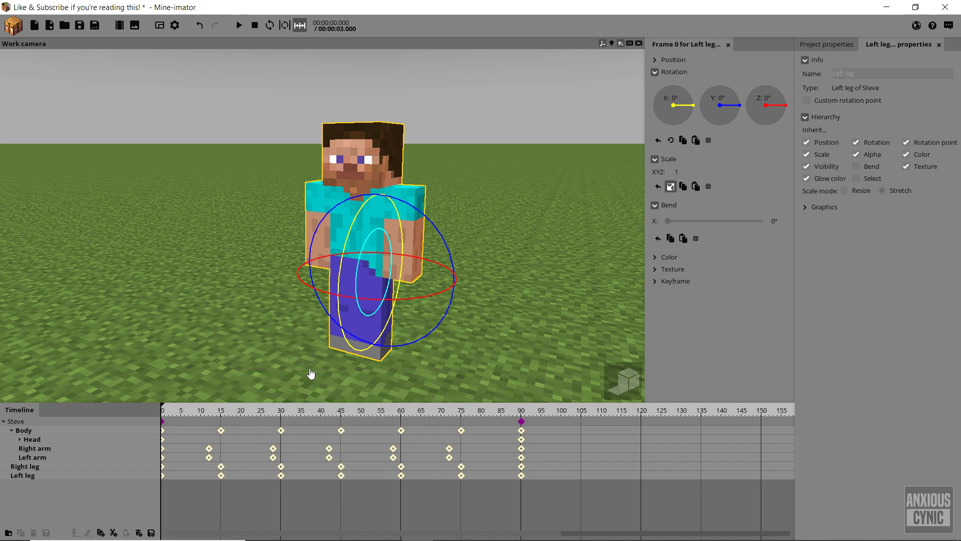
Play back the walk cycle with the instant transition several times, then stop playback at the start.
click(239, 25)
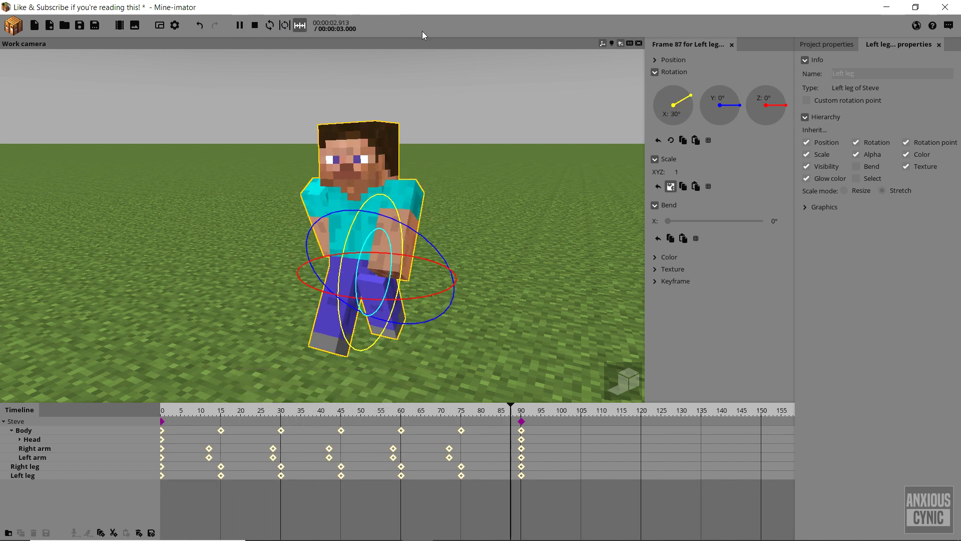
click(455, 88)
key(space)
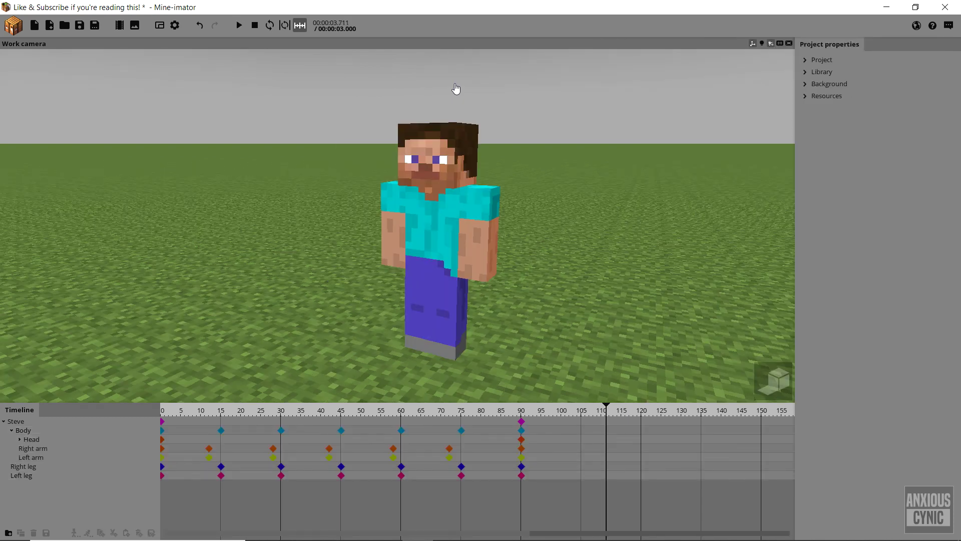
click(240, 27)
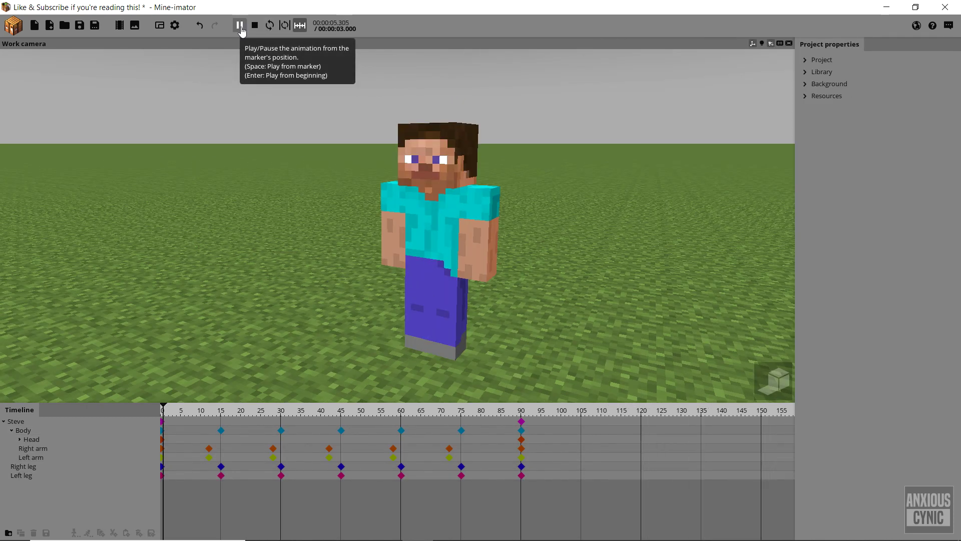
click(243, 29)
click(243, 27)
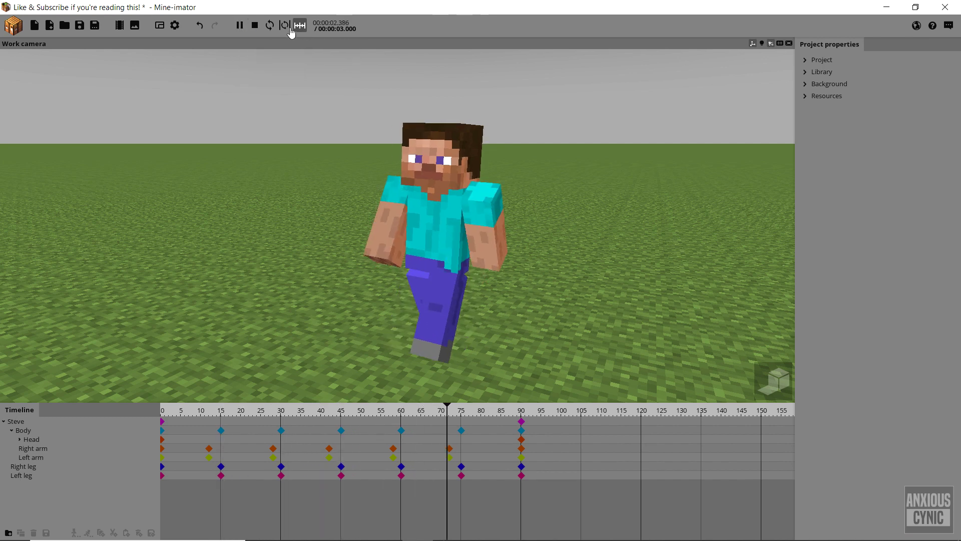
click(255, 26)
Change the transition of all the walk cycle's keyframes to the exponential ease-in-and-out curve.
drag(540, 434, 157, 479)
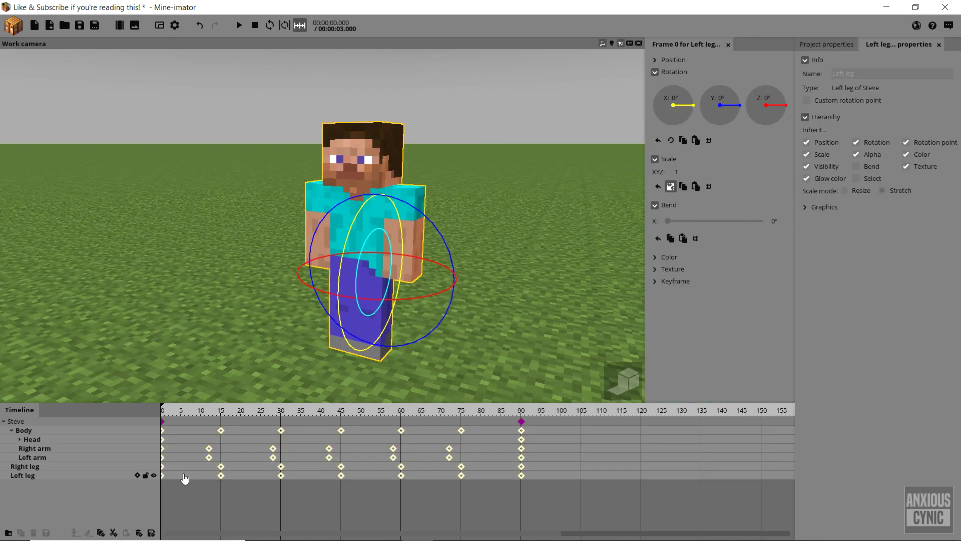
right_click(211, 447)
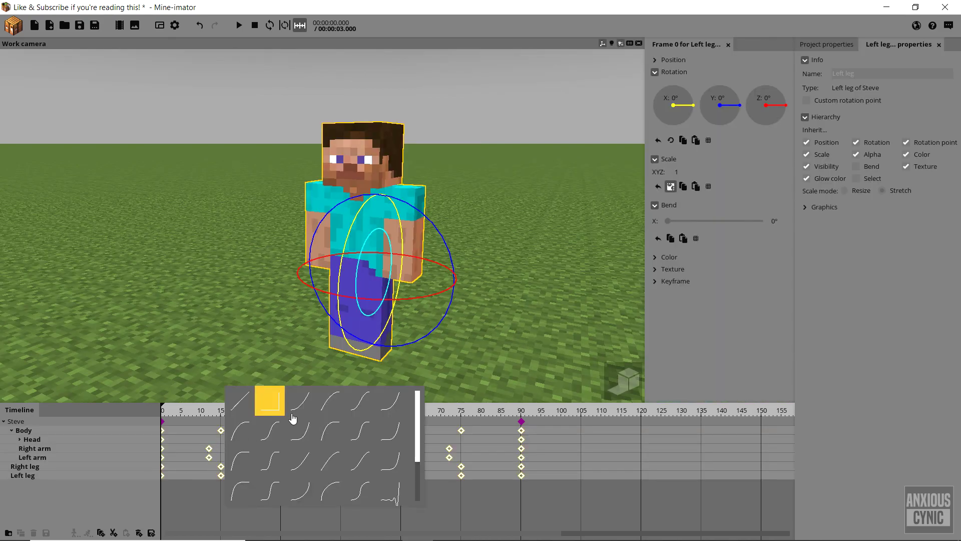
scroll(310, 419, down, 1)
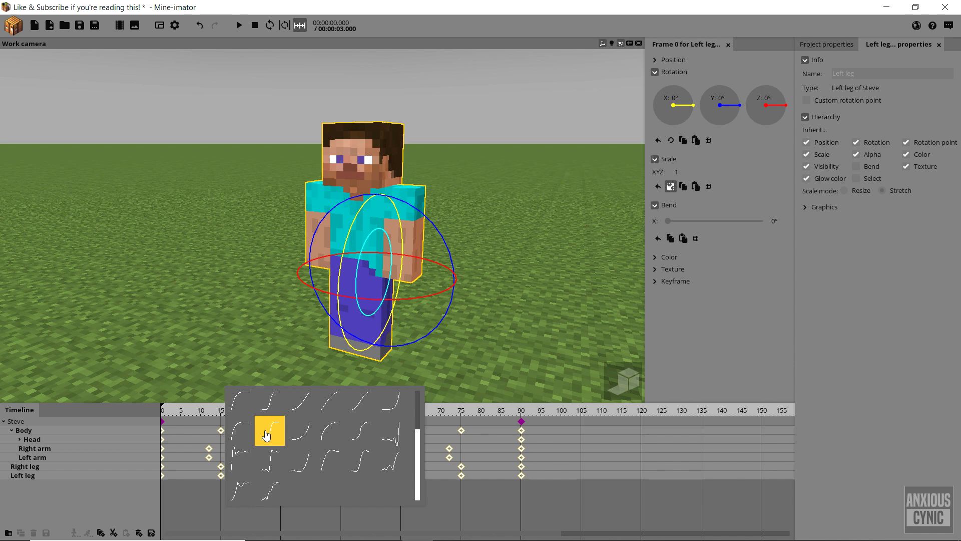
click(266, 433)
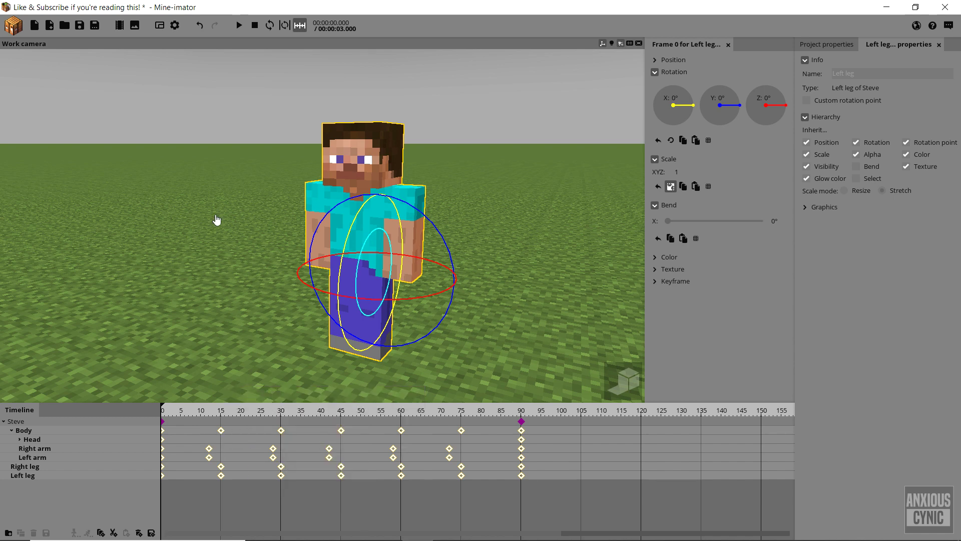
Deselect everything and preview the eased walk cycle twice, stopping playback each time.
click(245, 132)
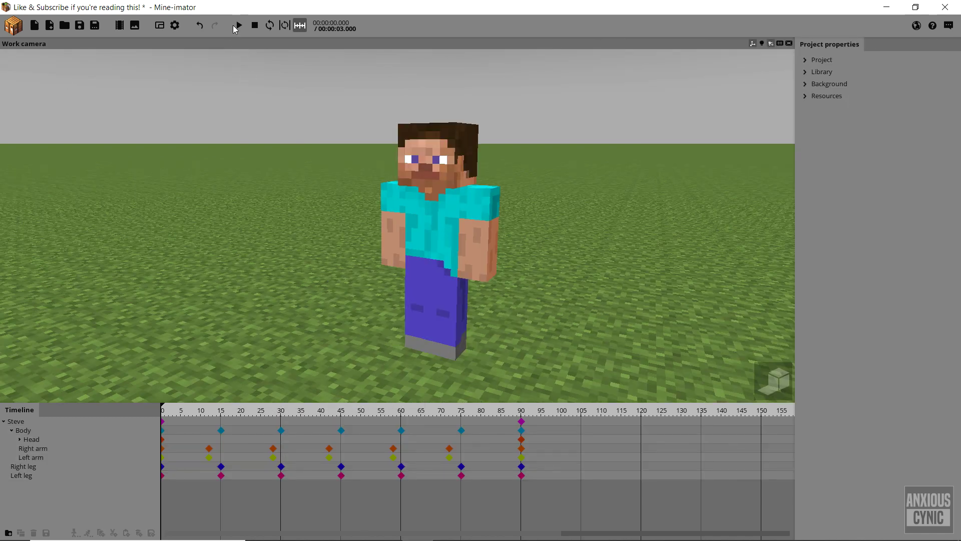
click(239, 25)
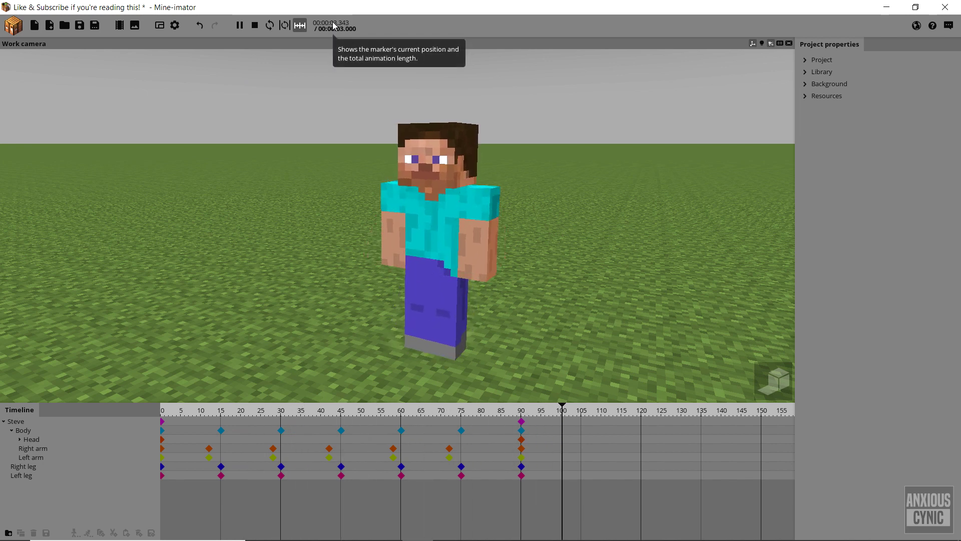
click(255, 25)
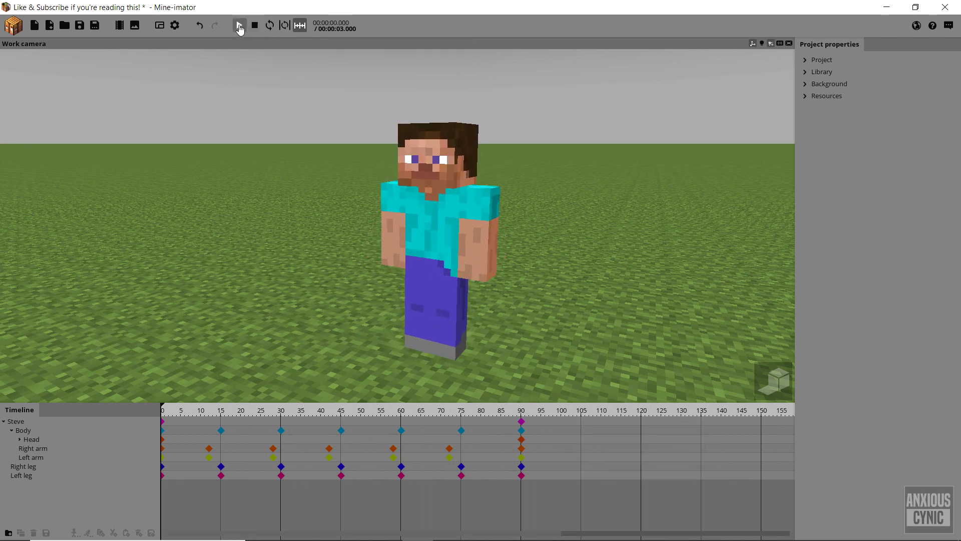
click(240, 26)
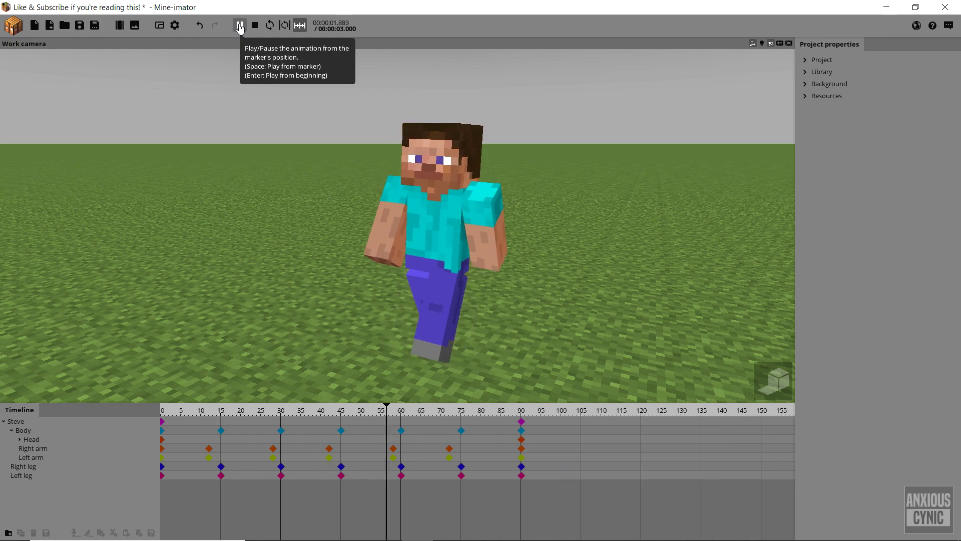
click(255, 25)
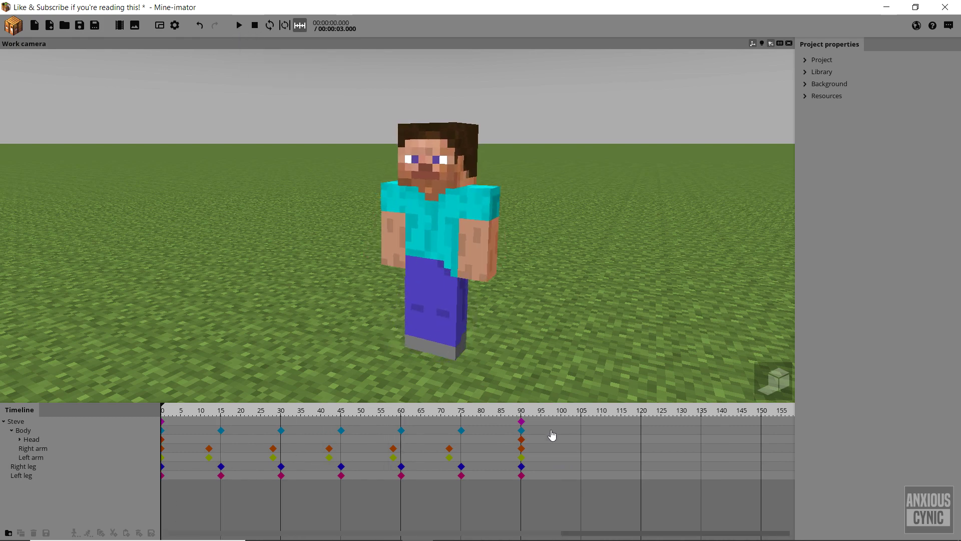
Select all the walk cycle's keyframes and examine the available transition curves, closing the list without choosing one.
drag(545, 427, 150, 508)
right_click(210, 455)
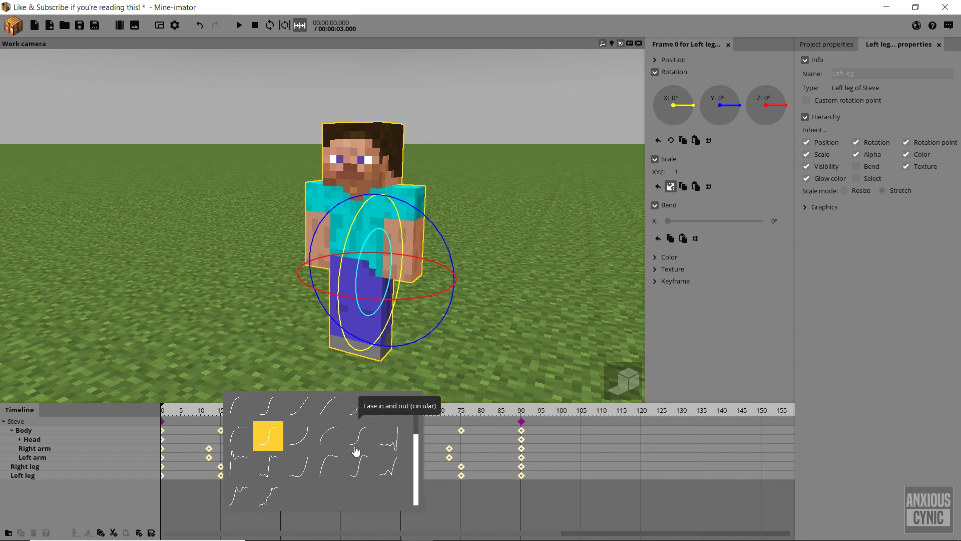
scroll(302, 442, up, 1)
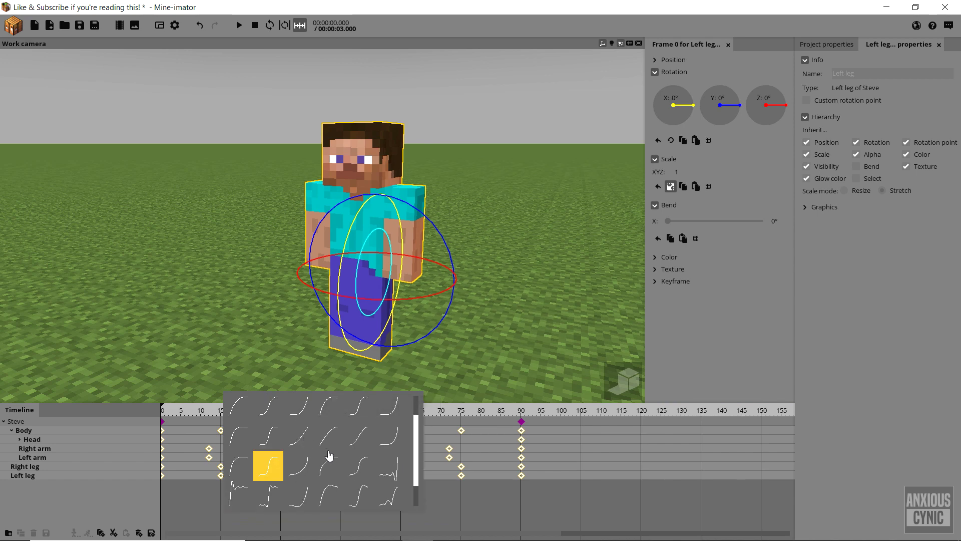
scroll(318, 457, up, 1)
scroll(318, 454, down, 2)
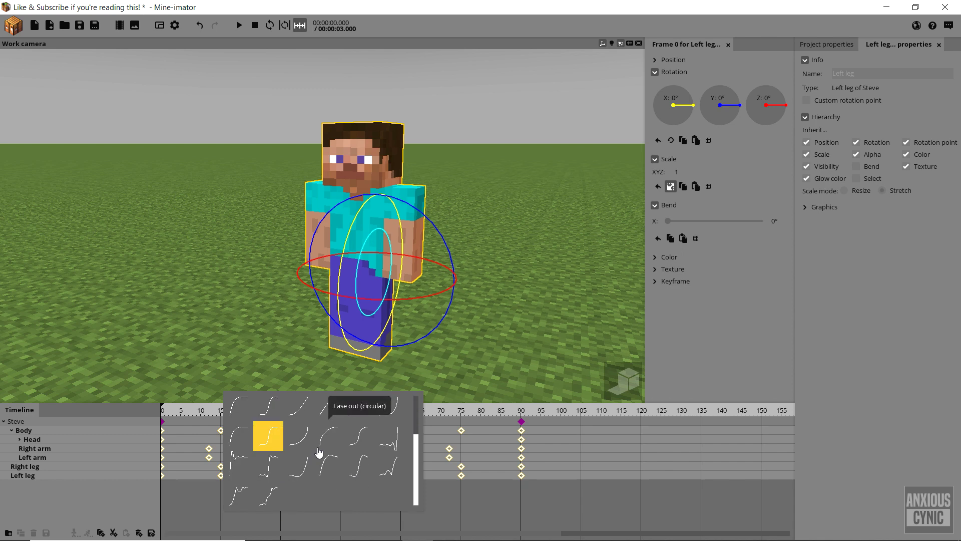
click(493, 448)
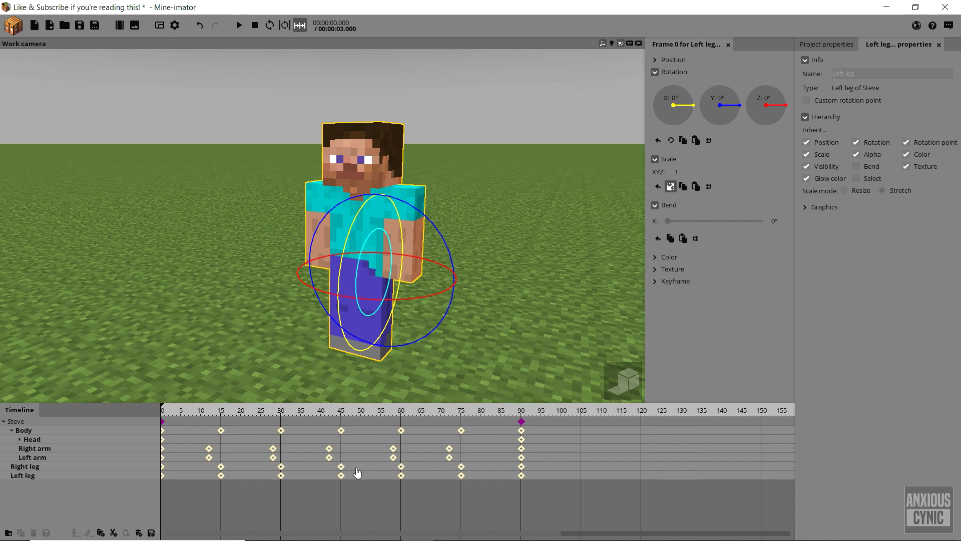
Delete the walk keyframes from frame 42 to 75 and move the remaining body and leg pairs to frames 10 and 20, arms to 7 and 18.
key(ctrl+z)
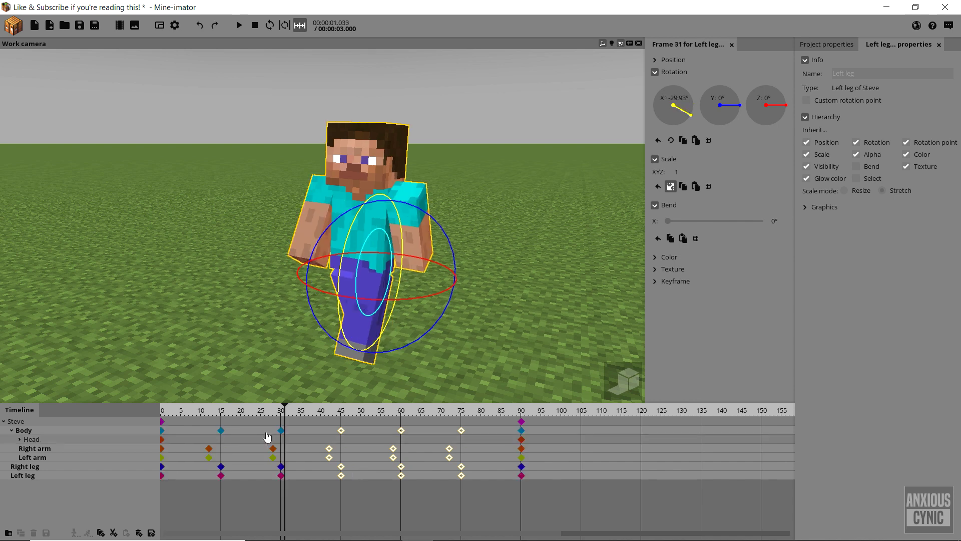
key(Delete)
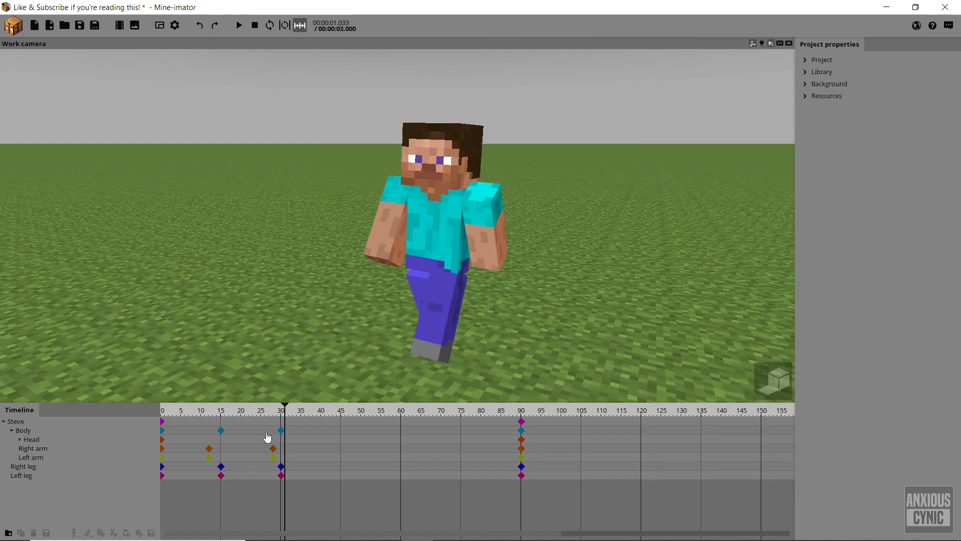
drag(309, 427, 208, 494)
drag(220, 431, 201, 440)
Copy the body, arm and leg keyframes between frames 7 and 20 and paste them at frame 30.
drag(287, 427, 185, 484)
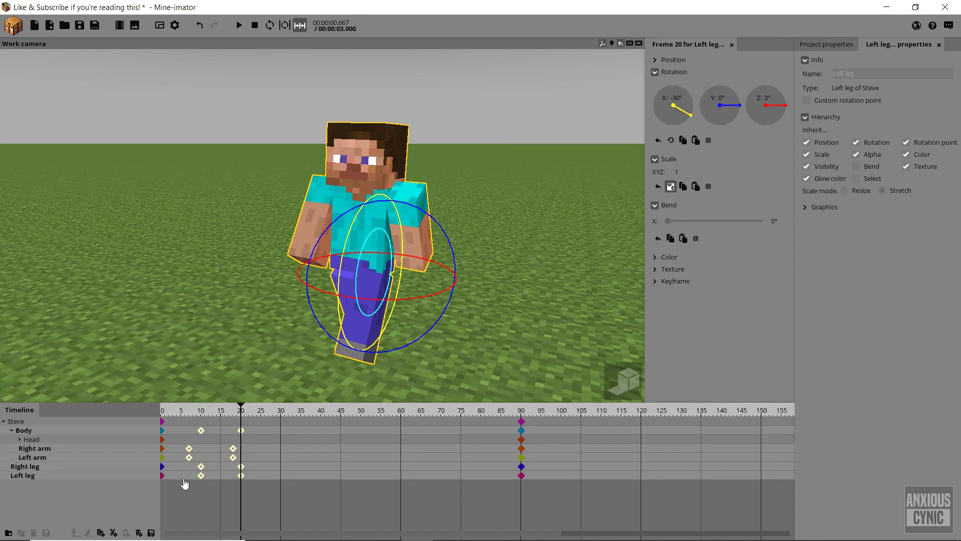
click(101, 532)
click(283, 414)
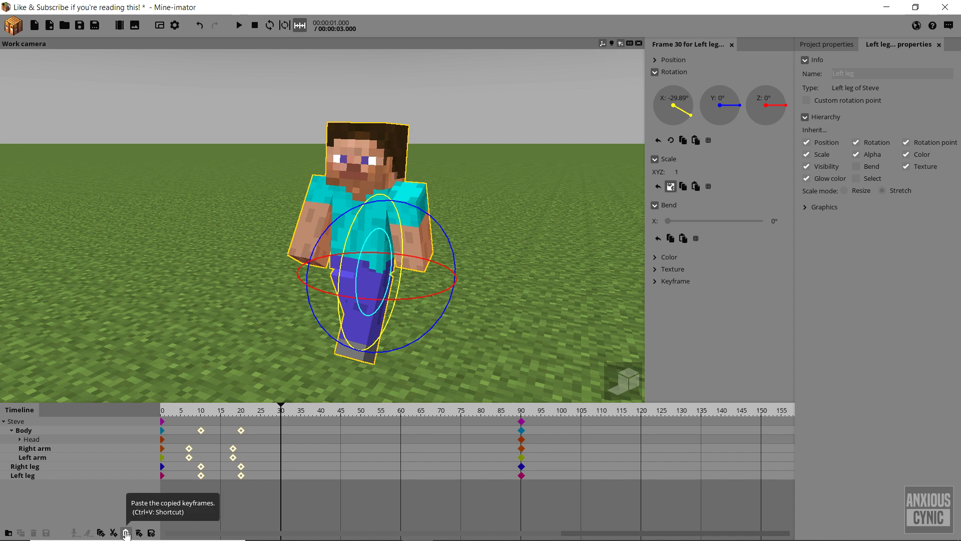
click(126, 534)
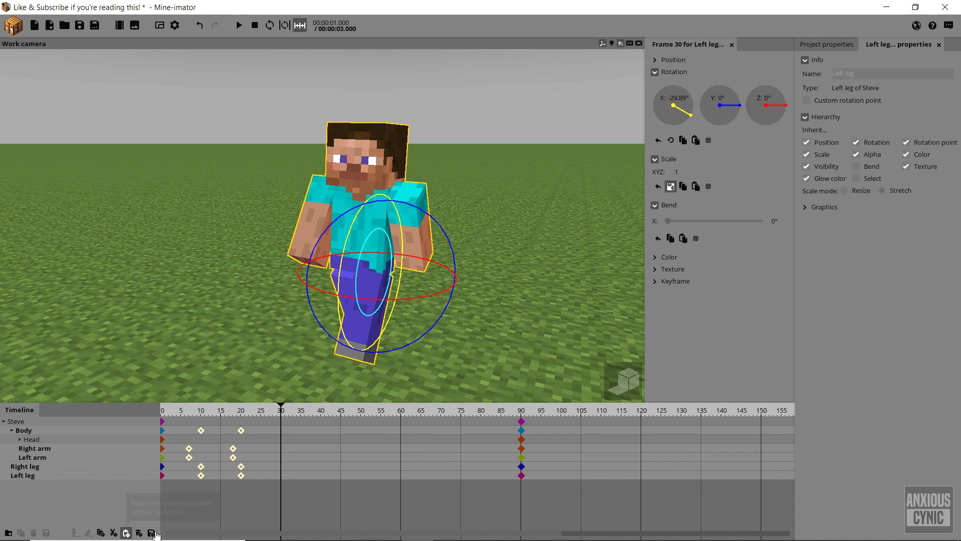
Move the pasted body and leg keyframes to frames 30 and 40, arms to 27 and 38, and place another pasted set 20 frames further along.
click(361, 411)
drag(304, 438, 292, 438)
click(341, 412)
click(129, 535)
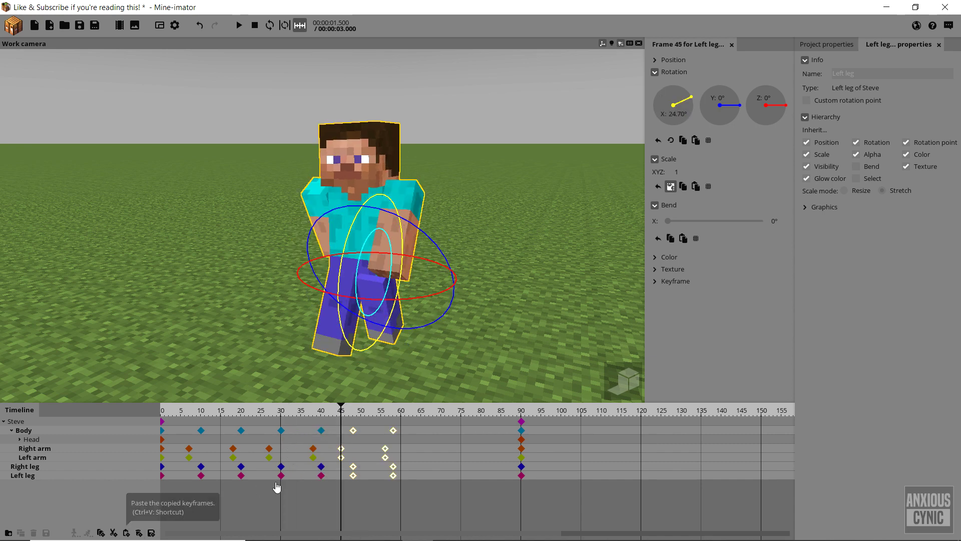
drag(354, 431, 362, 430)
Paste one more walk keyframe set and align its body and leg pairs to frames 70 and 80, arms to 67 and 78.
click(425, 412)
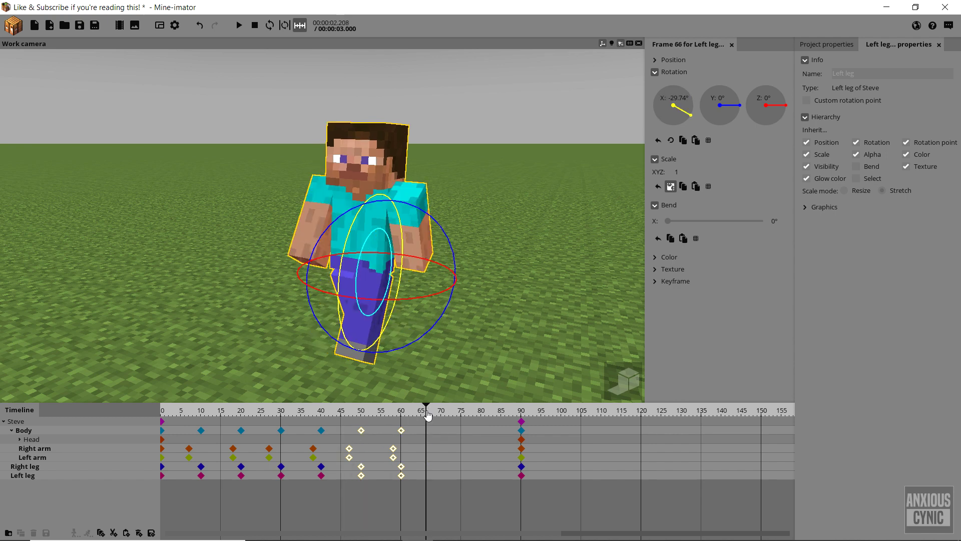
click(127, 533)
drag(428, 434, 444, 434)
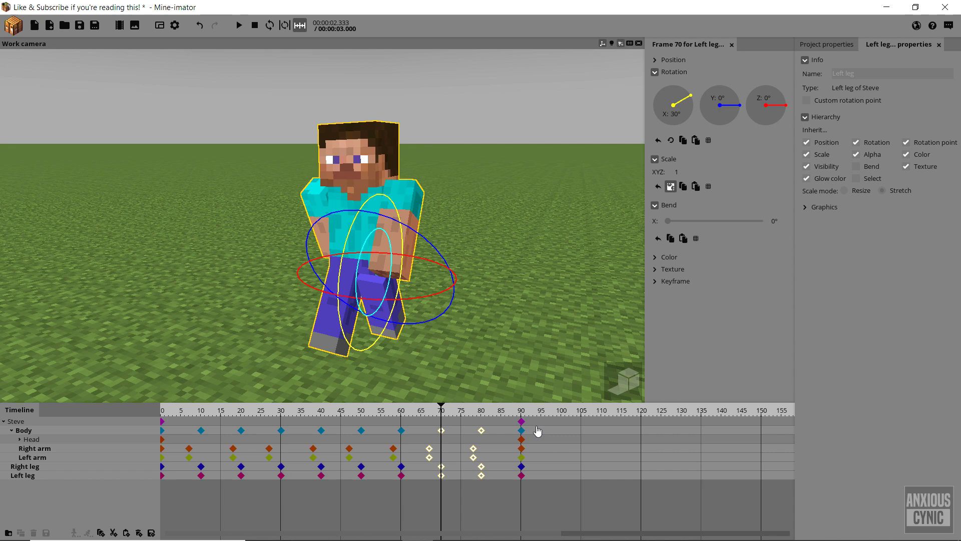
Deselect everything and preview the extended walk cycle from the start, stopping playback each time.
click(255, 25)
click(232, 45)
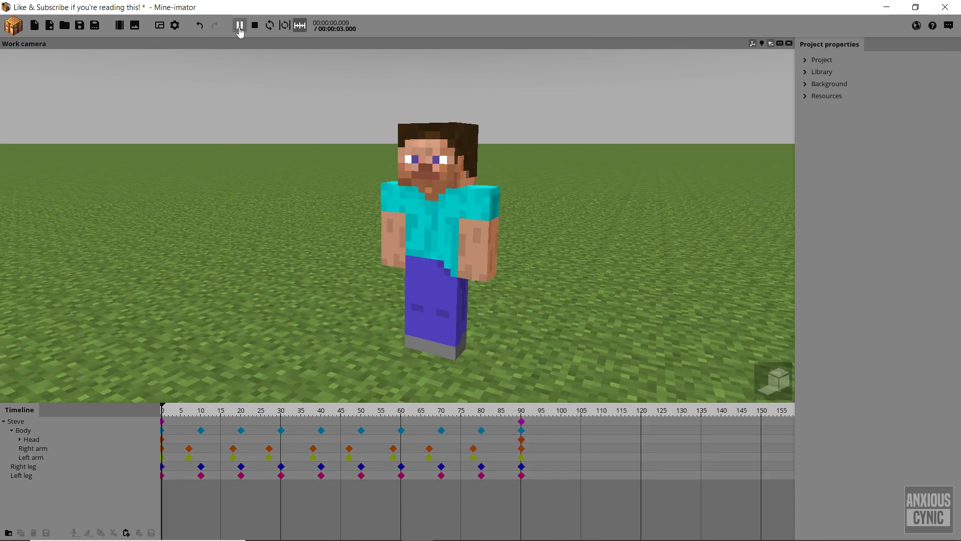
click(239, 28)
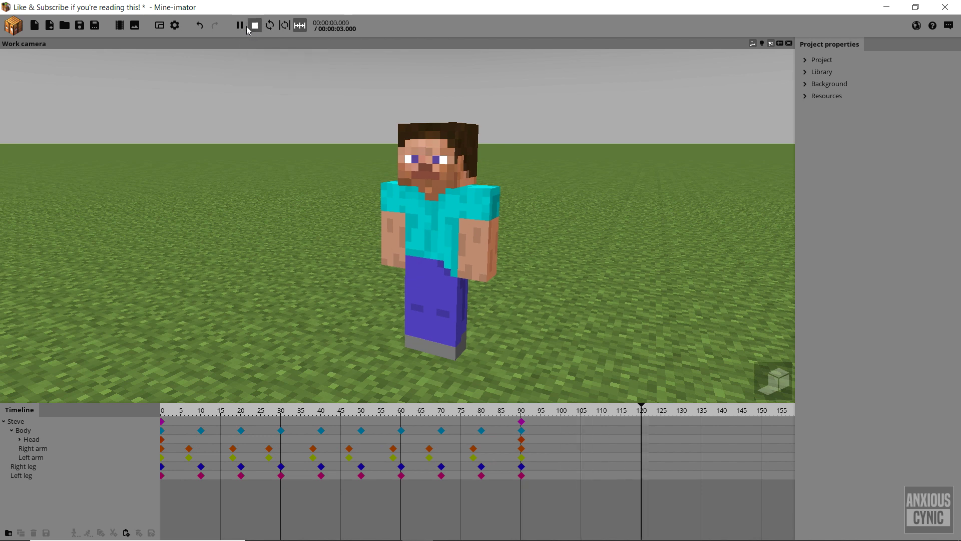
click(255, 25)
key(space)
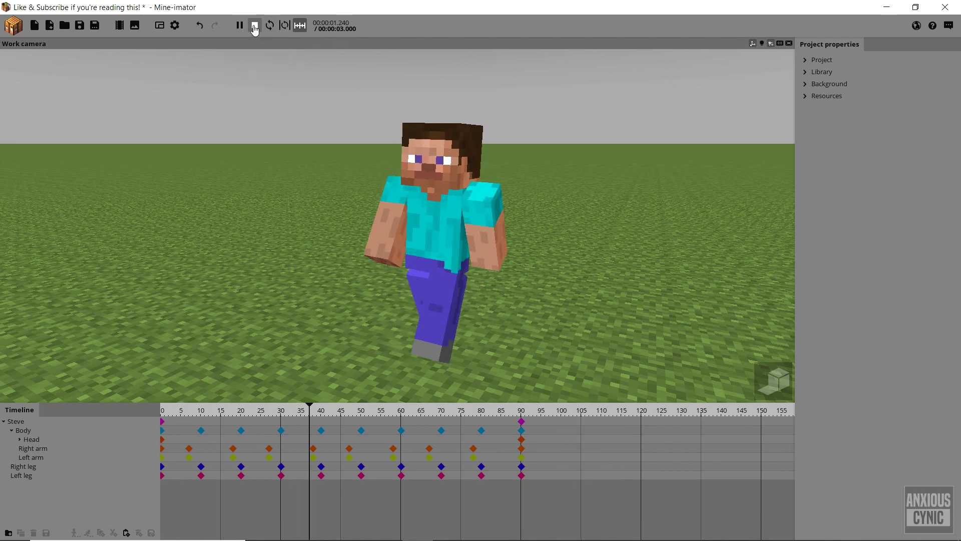
click(255, 26)
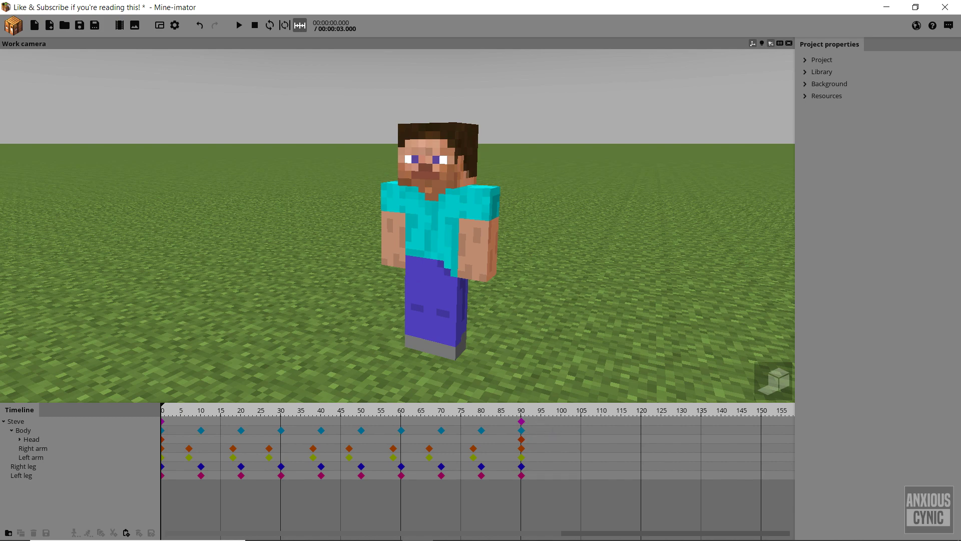
Select Steve's keyframe at frame 90 and move him forward along the Y axis so he travels while walking.
scroll(571, 281, down, 5)
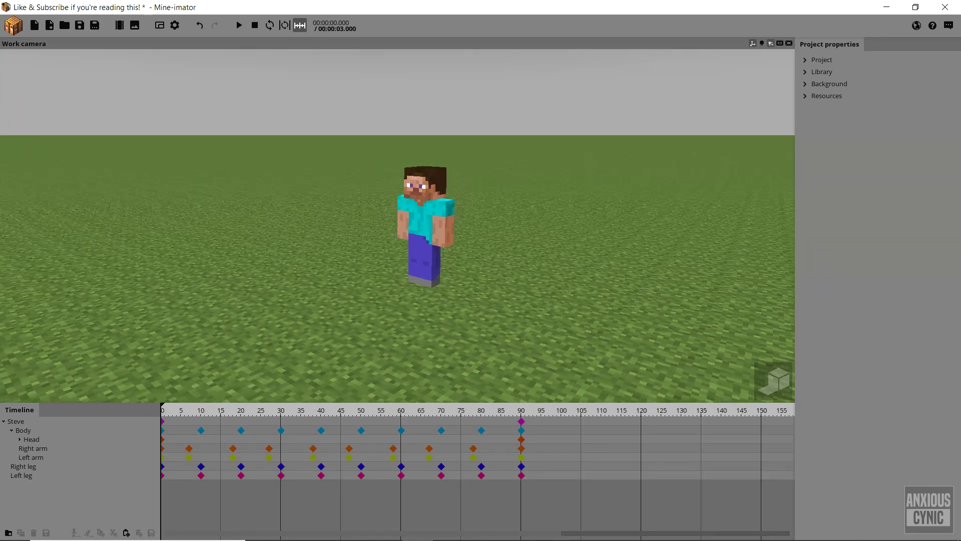
right_drag(571, 281, 539, 444)
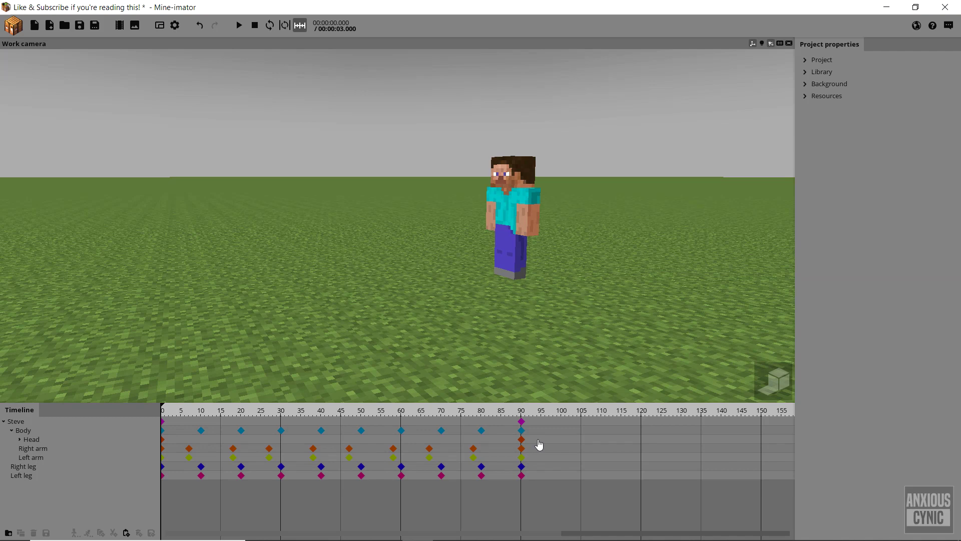
click(521, 421)
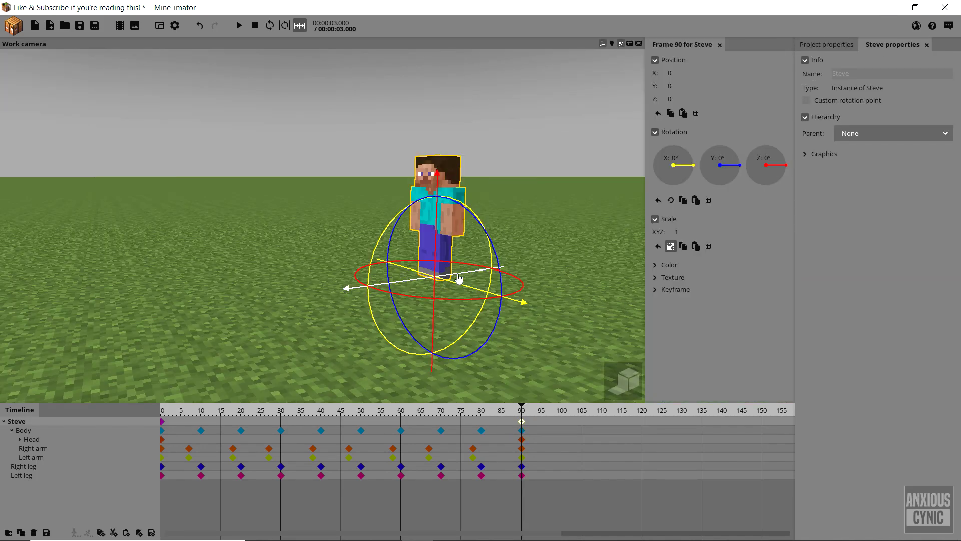
drag(460, 279, 146, 289)
Examine Steve's walk across the ground by playing the animation from the start several times from a side-on view.
right_drag(145, 289, 256, 220)
click(240, 26)
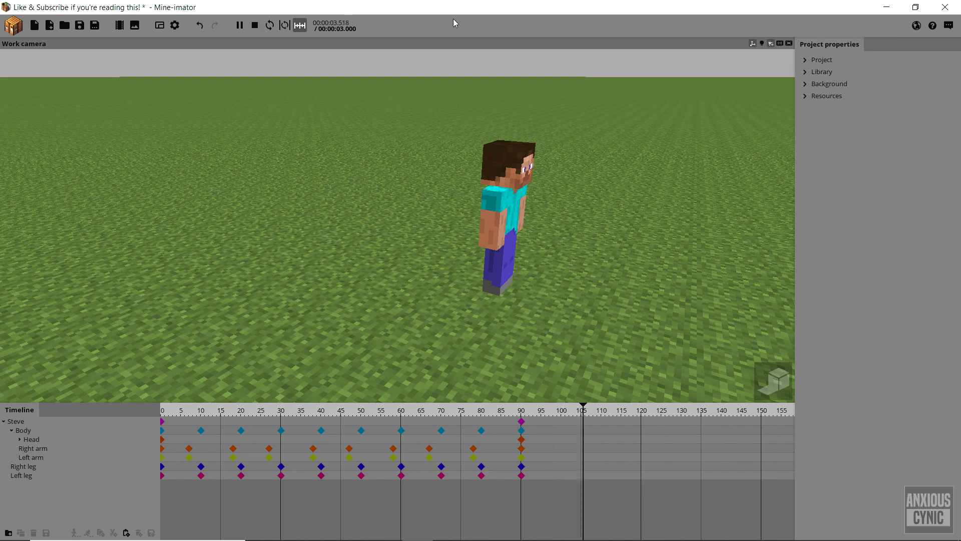
key(Escape)
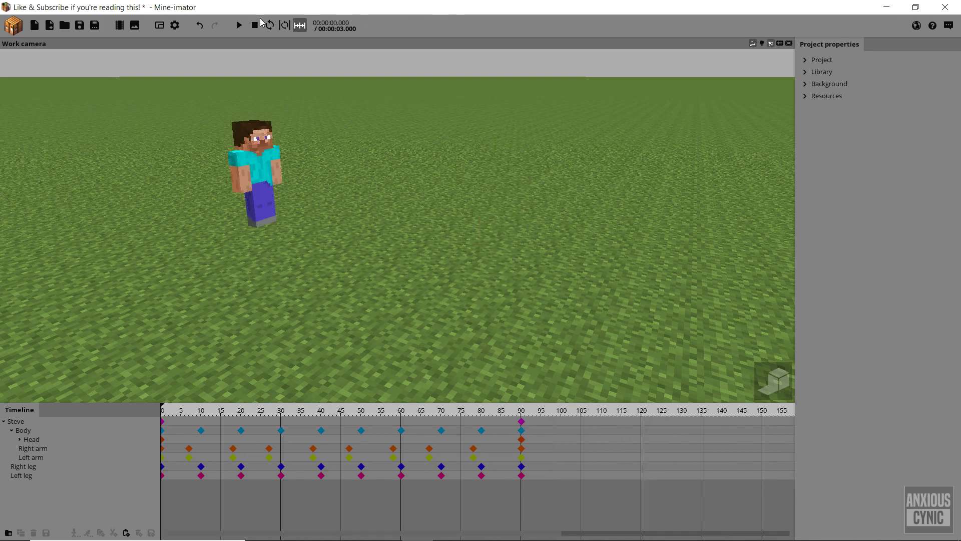
click(241, 26)
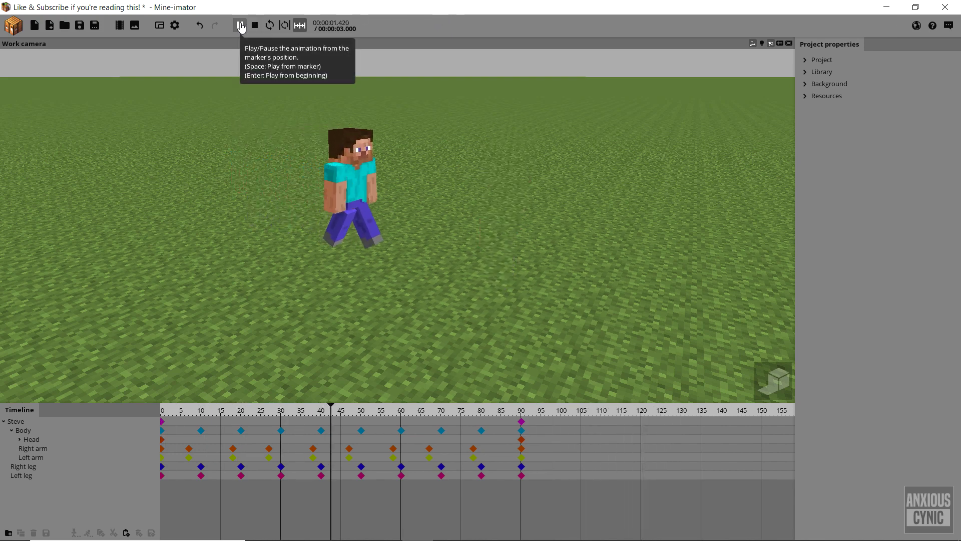
key(Escape)
right_drag(319, 224, 328, 161)
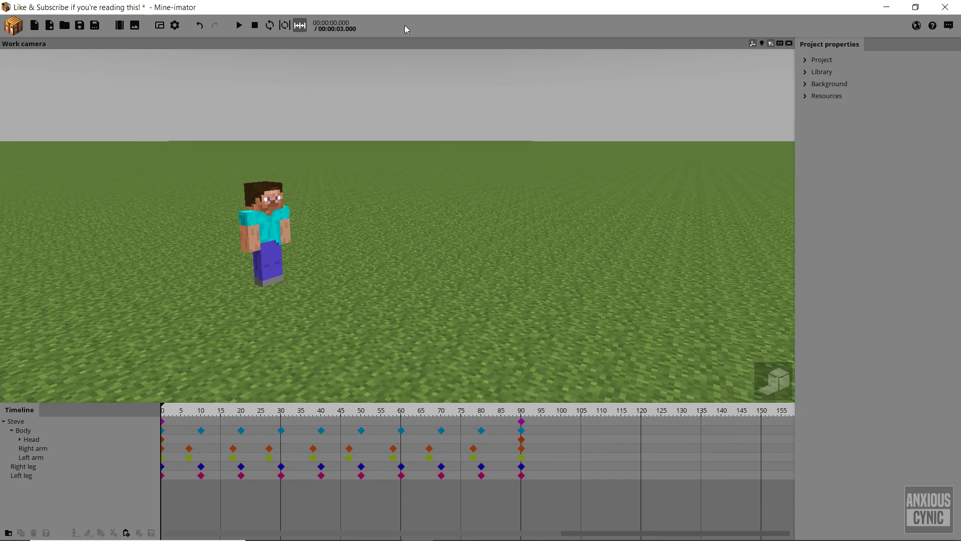
key(space)
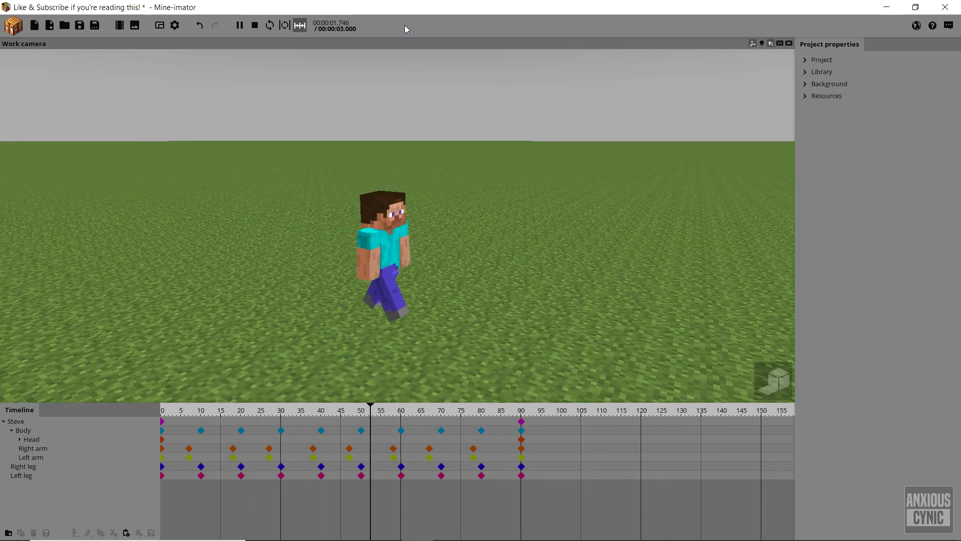
key(Escape)
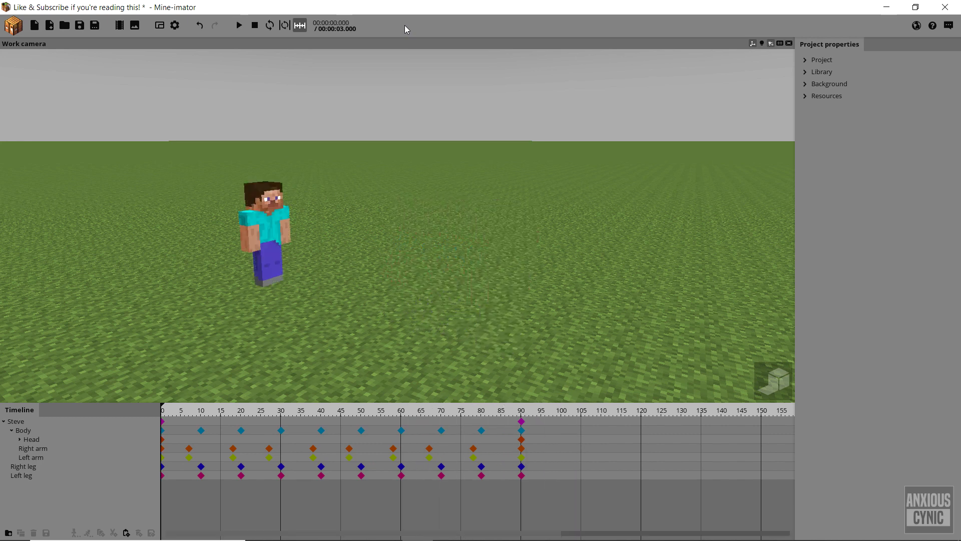
key(space)
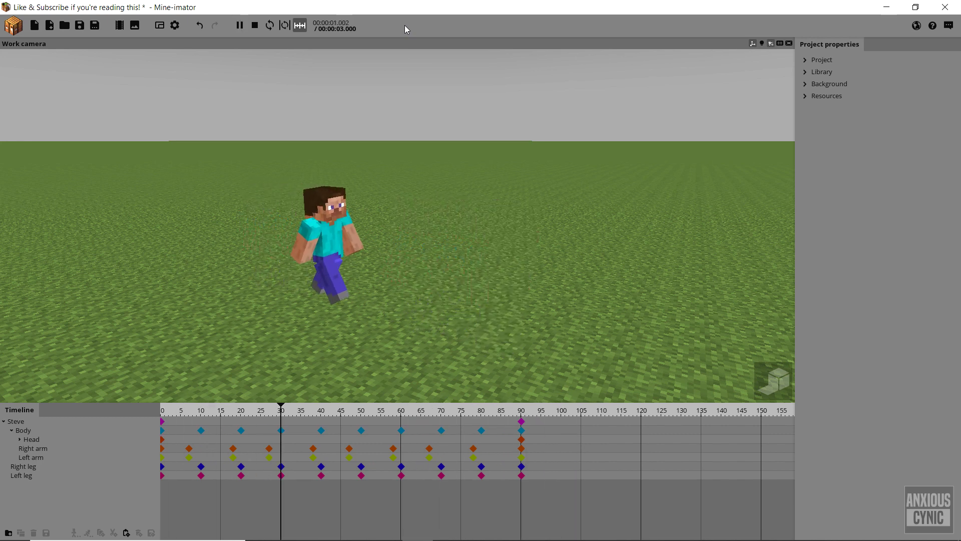
key(Escape)
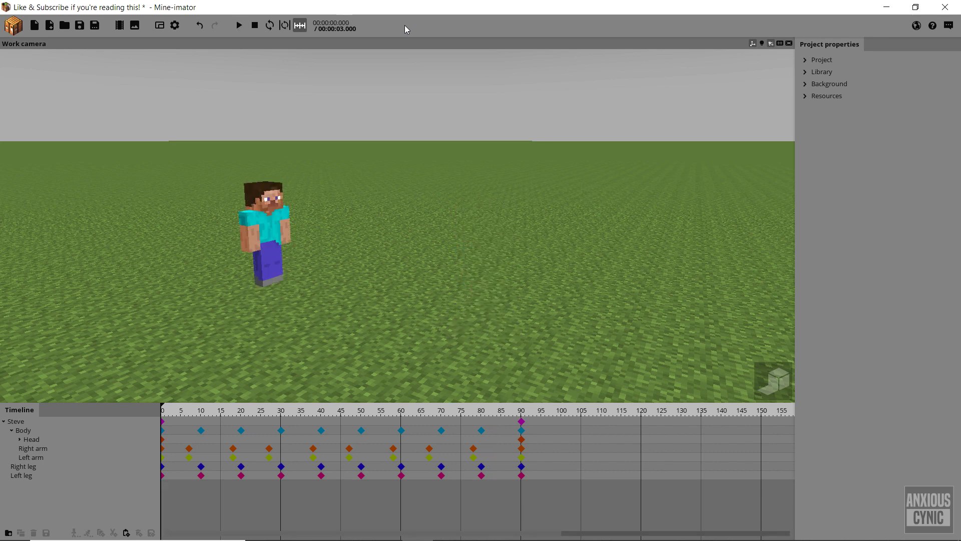
Add keyframes to Steve's main track every 10 frames from 10 to 80, and return the playhead to frame 0.
click(202, 412)
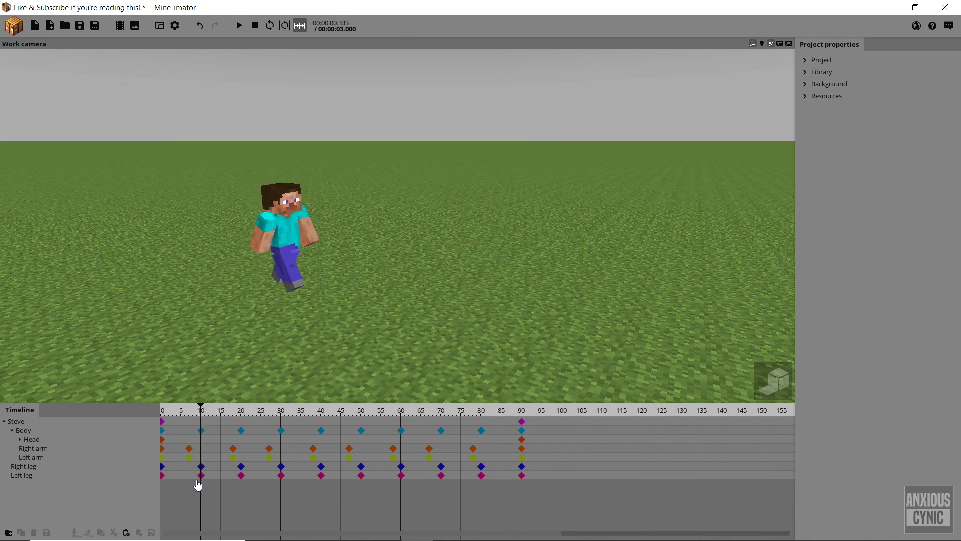
click(201, 422)
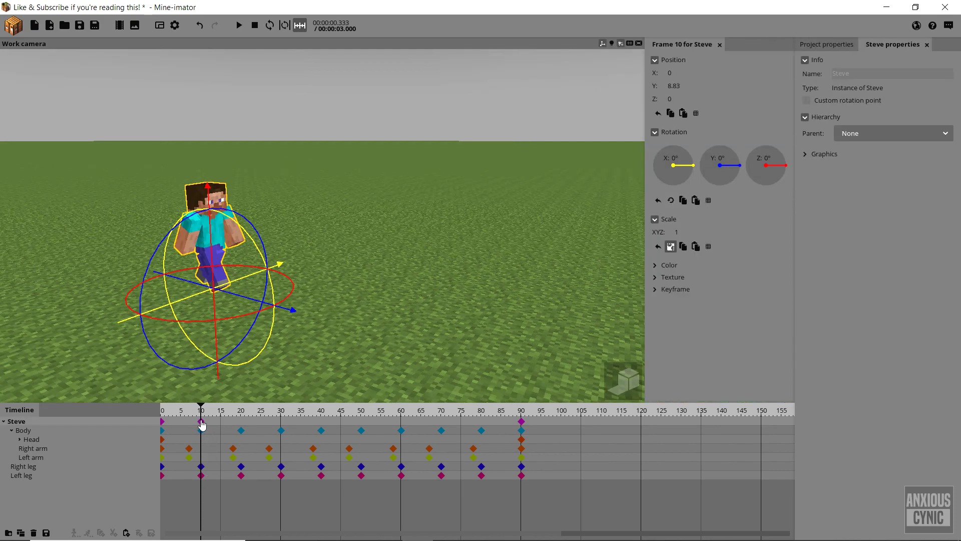
click(242, 423)
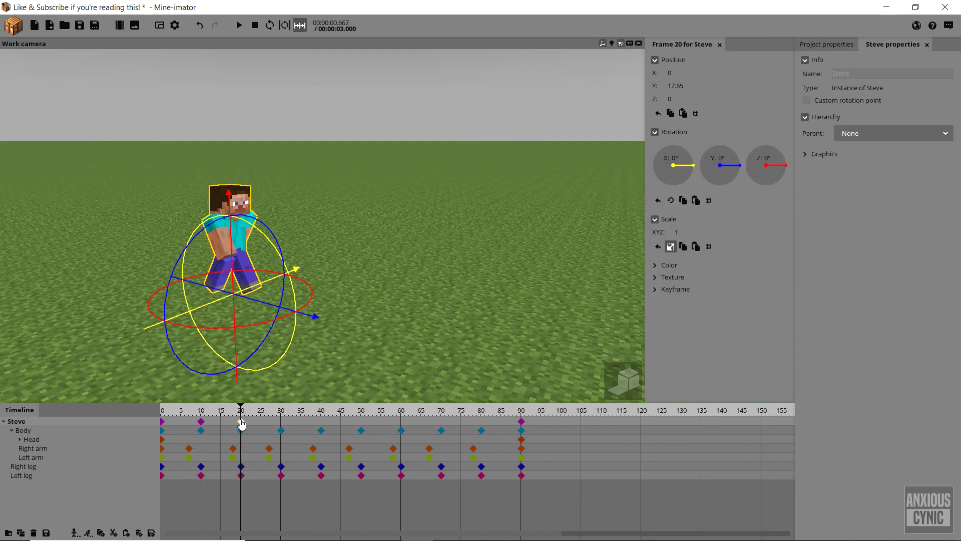
click(282, 422)
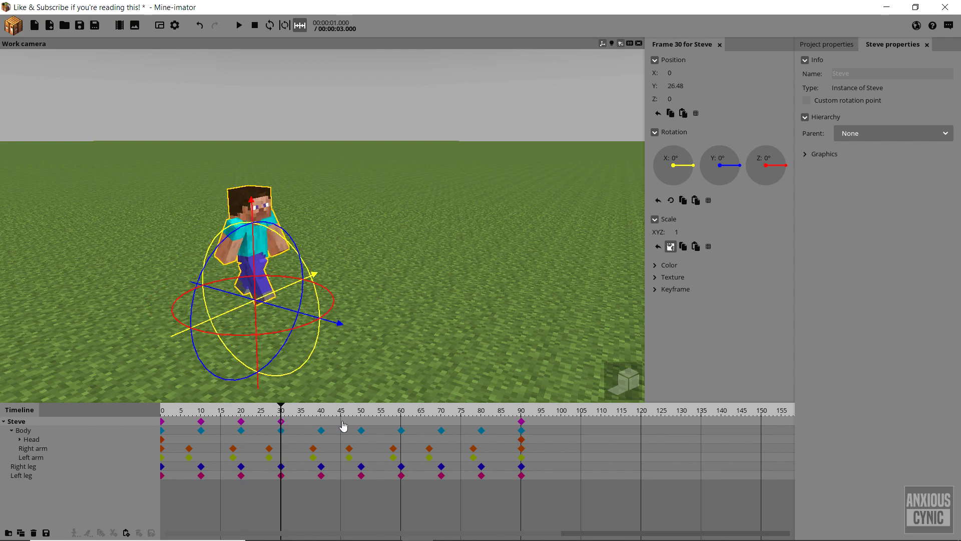
click(322, 423)
click(360, 424)
click(400, 425)
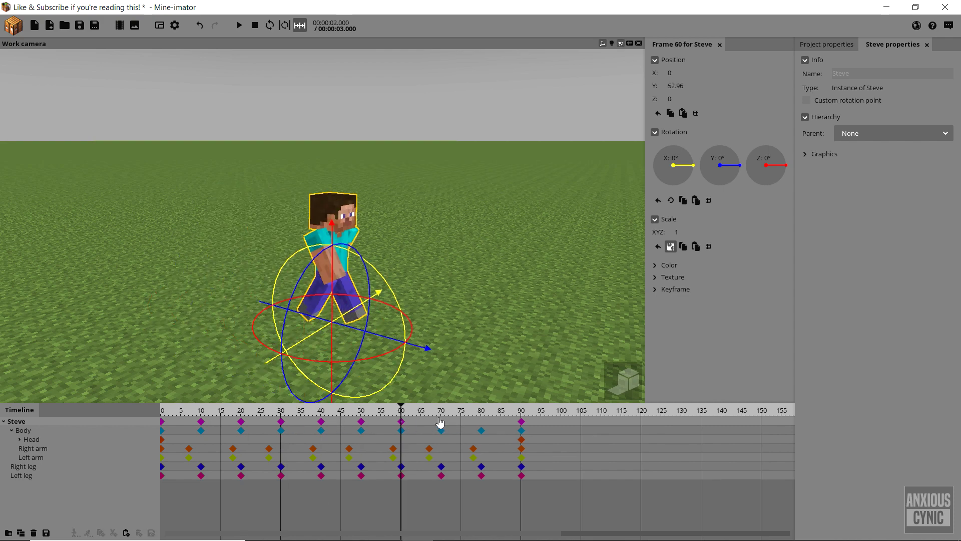
click(441, 425)
click(482, 423)
drag(262, 412, 160, 411)
key(space)
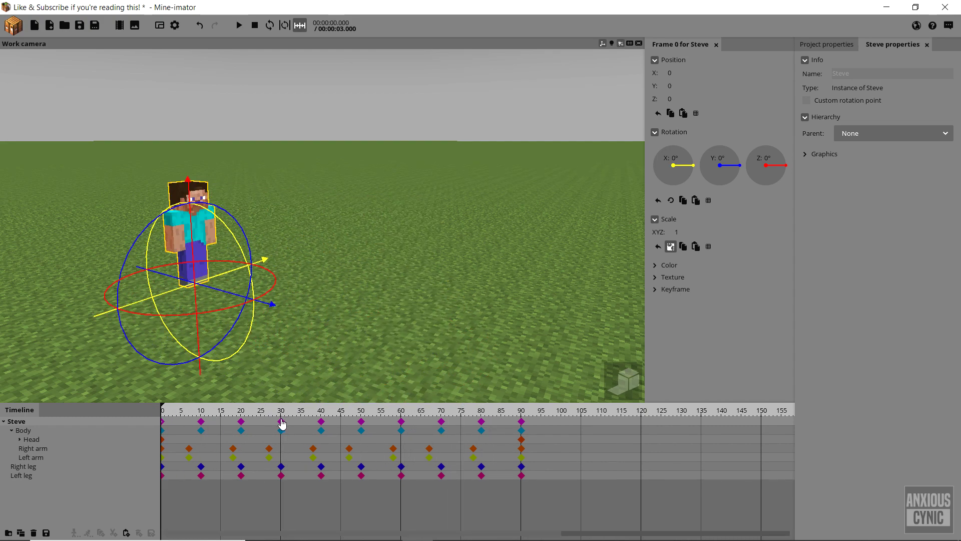
Select all of Steve's main-track keyframes, apply the Ease in and out (exponential) transition, and deselect them.
drag(508, 425, 319, 422)
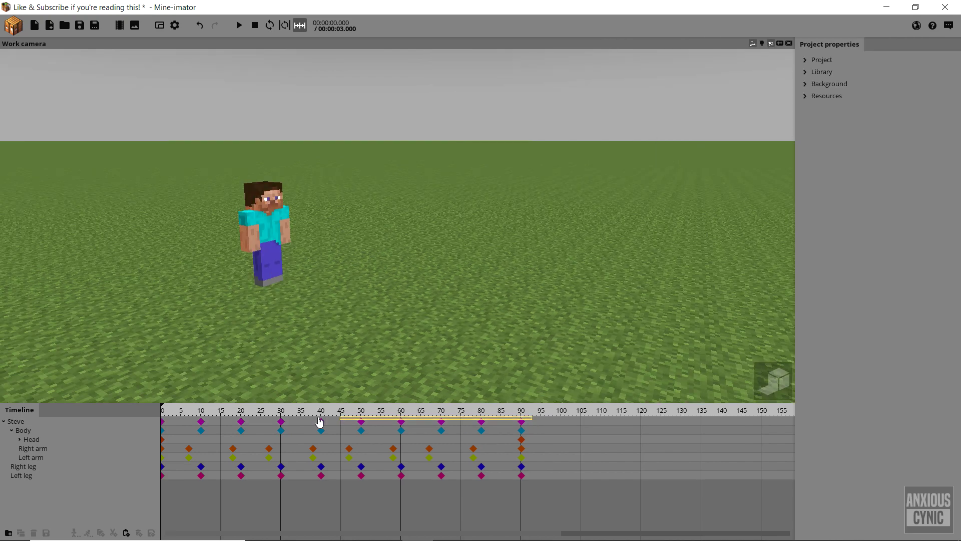
drag(163, 424, 166, 427)
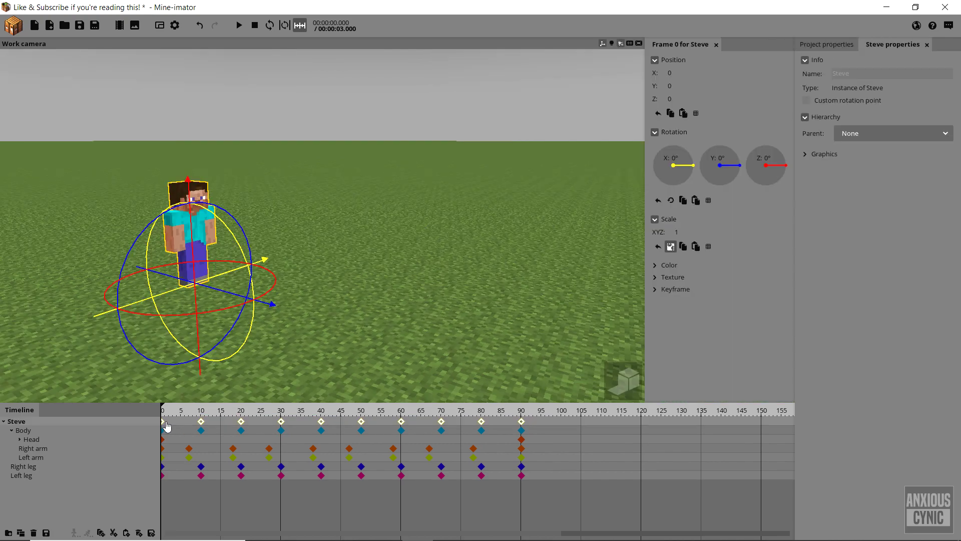
right_click(203, 425)
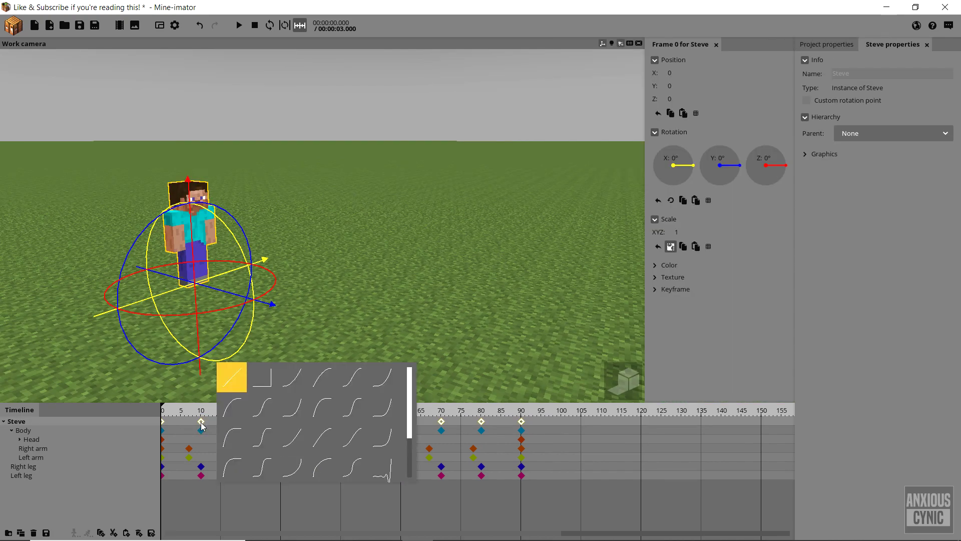
scroll(275, 423, down, 1)
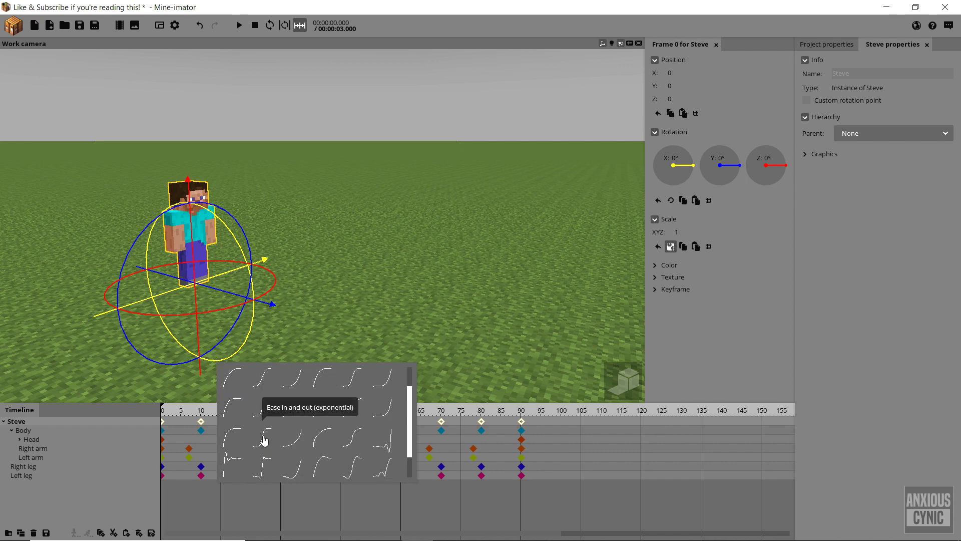
click(261, 438)
click(331, 200)
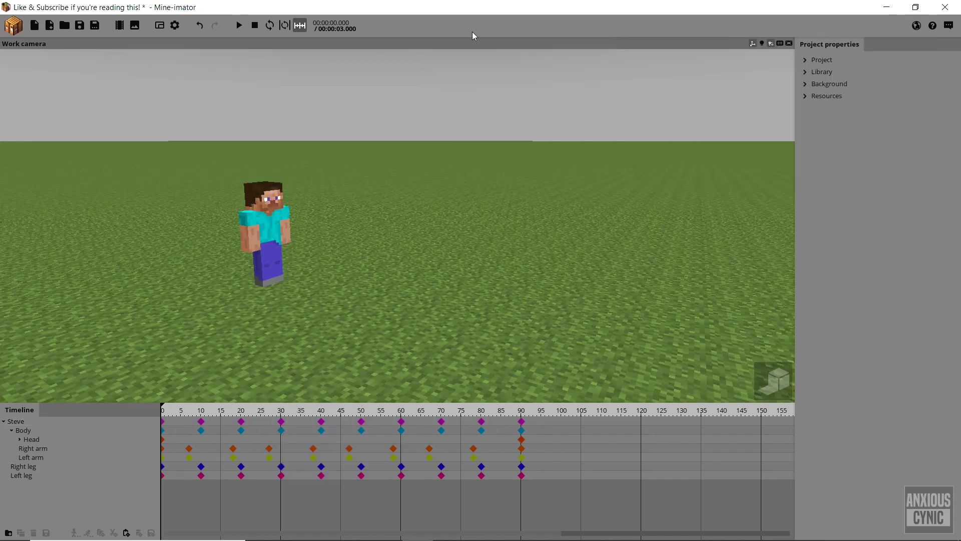
Preview the exponentially eased forward walk from the side and again from the front, stopping playback each time.
key(space)
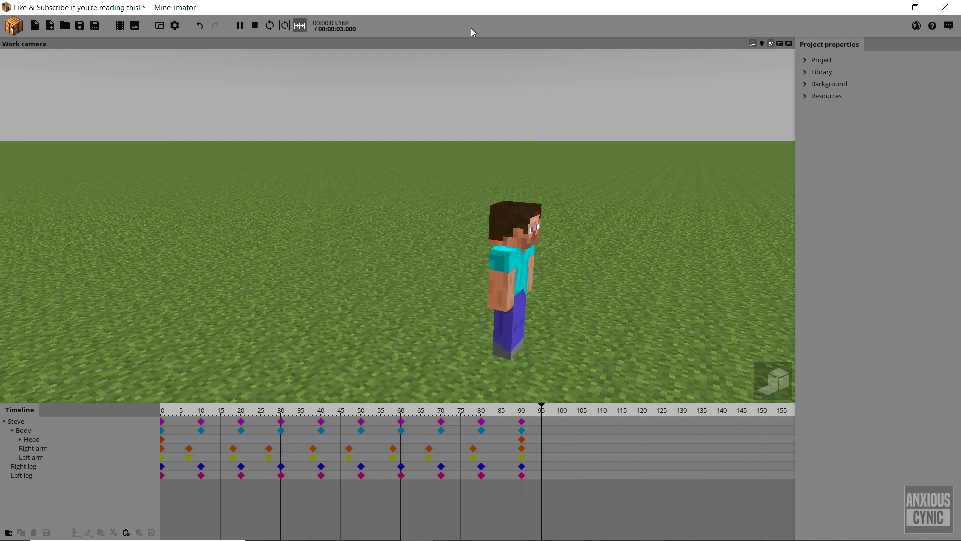
key(shift+space)
right_drag(467, 75, 545, 249)
key(space)
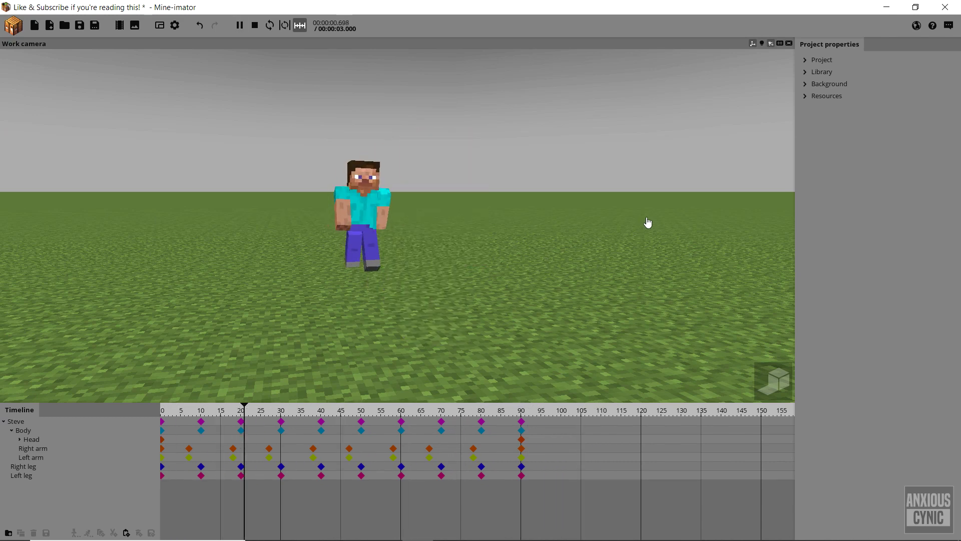
key(space)
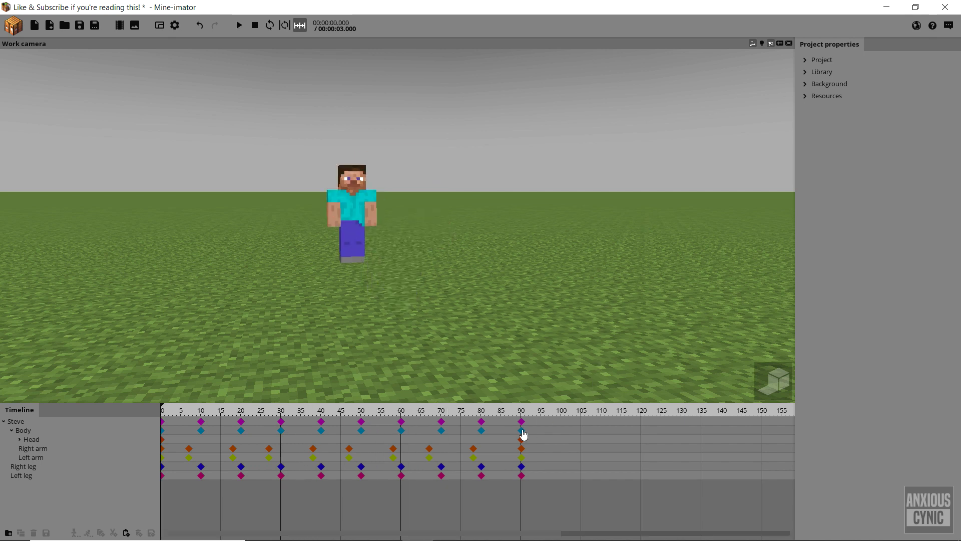
Select all of Steve's main-track keyframes and change their transition to the stepped curve.
drag(522, 426, 160, 426)
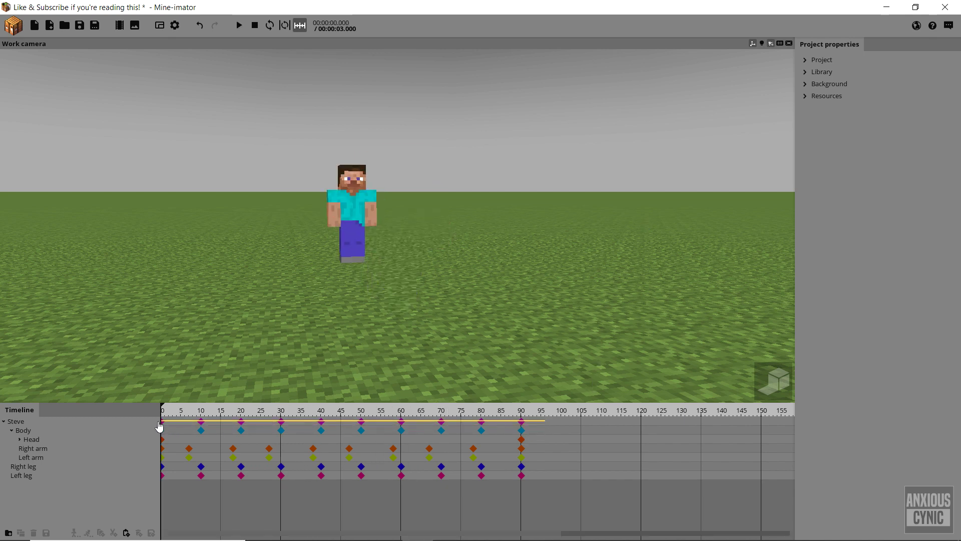
right_click(202, 423)
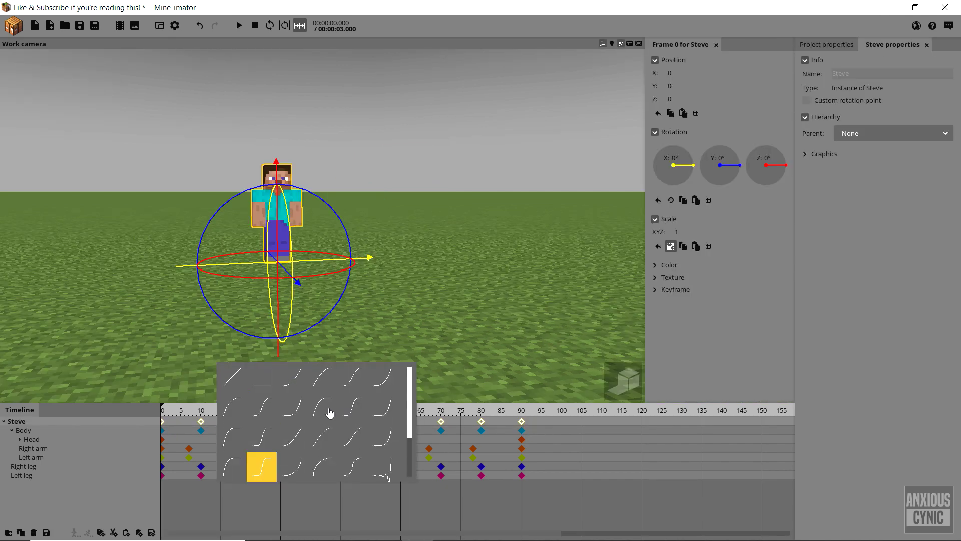
click(264, 387)
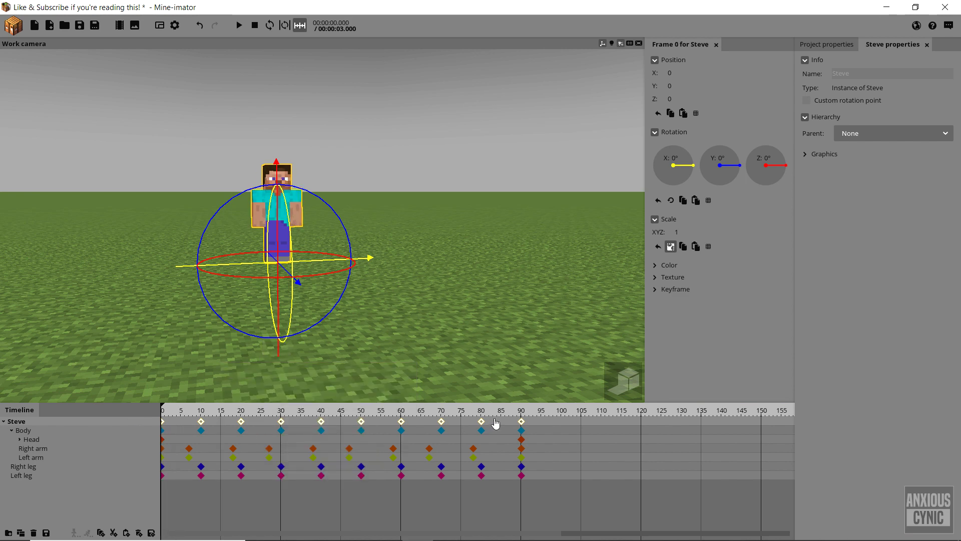
Deselect Steve's main-track keyframes and preview the forward walk with the stepped transition from the front.
click(506, 317)
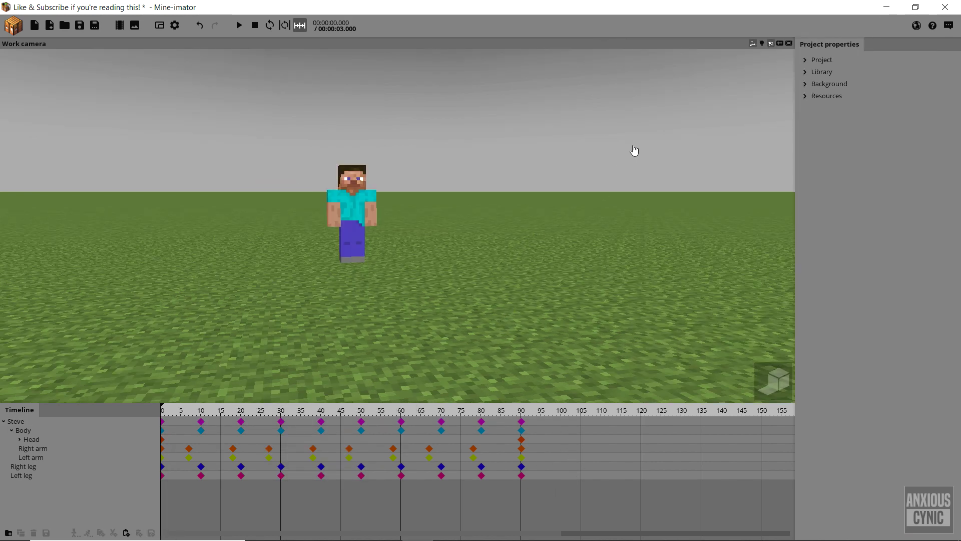
key(space)
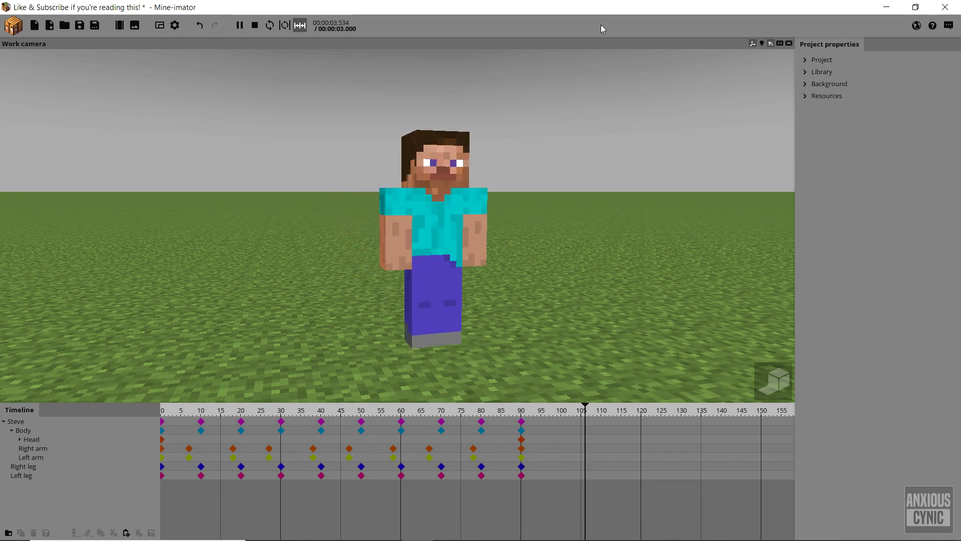
key(space)
key(space)
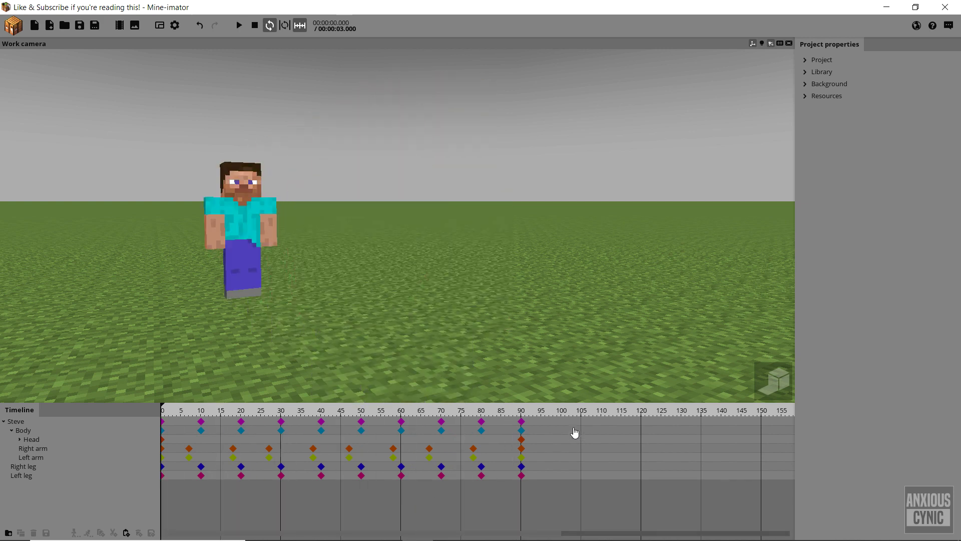
Select the keyframes on all of Steve's main, body, head, arm and leg tracks, change their transition, and preview the walk.
click(551, 433)
click(229, 486)
drag(539, 424, 160, 497)
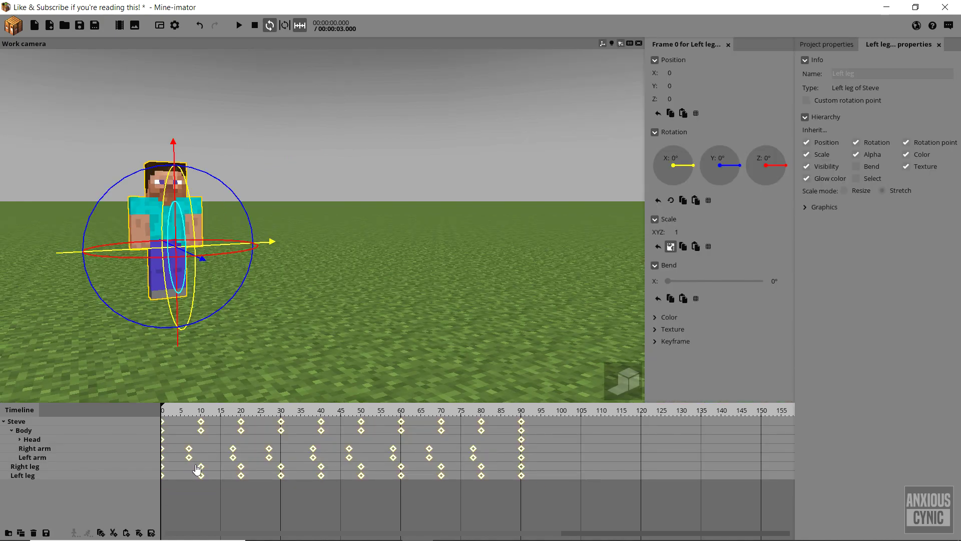
right_click(197, 469)
click(253, 419)
click(238, 514)
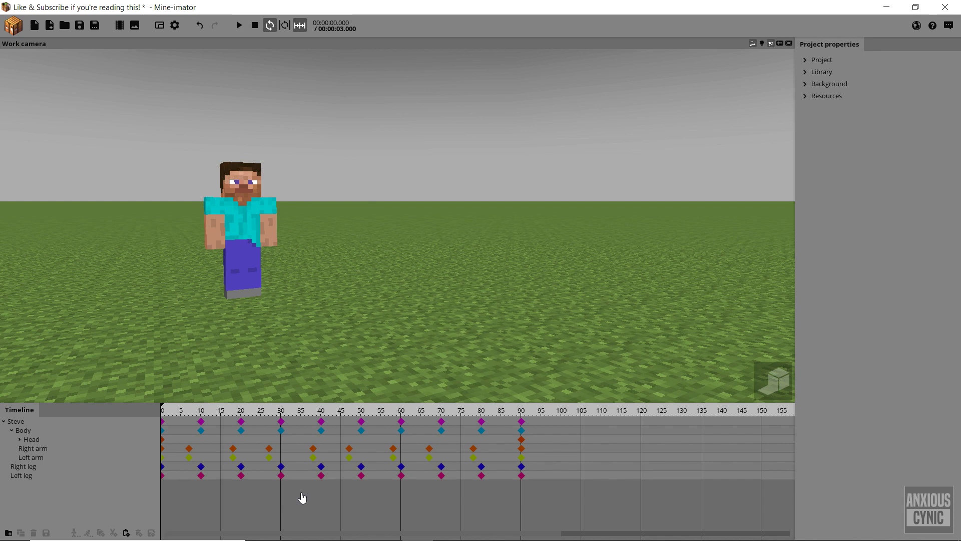
key(space)
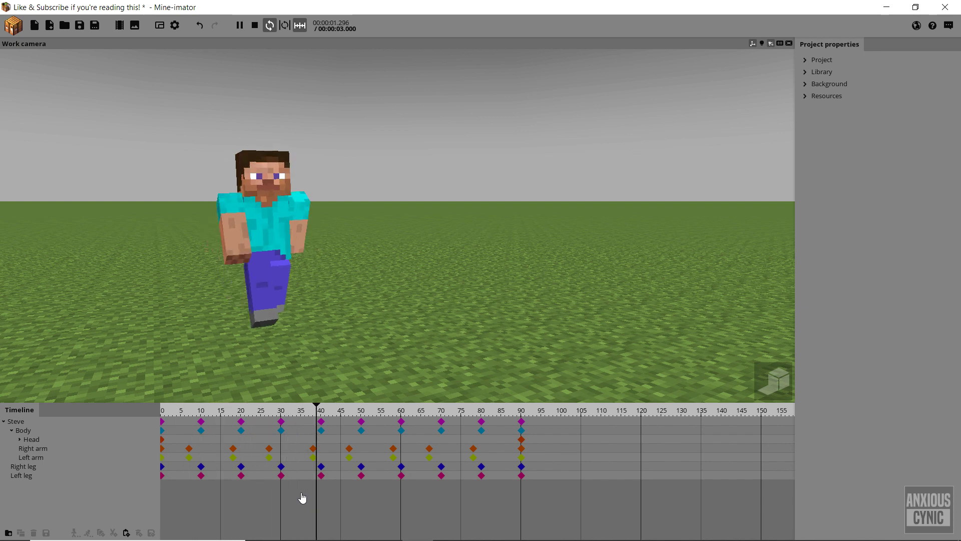